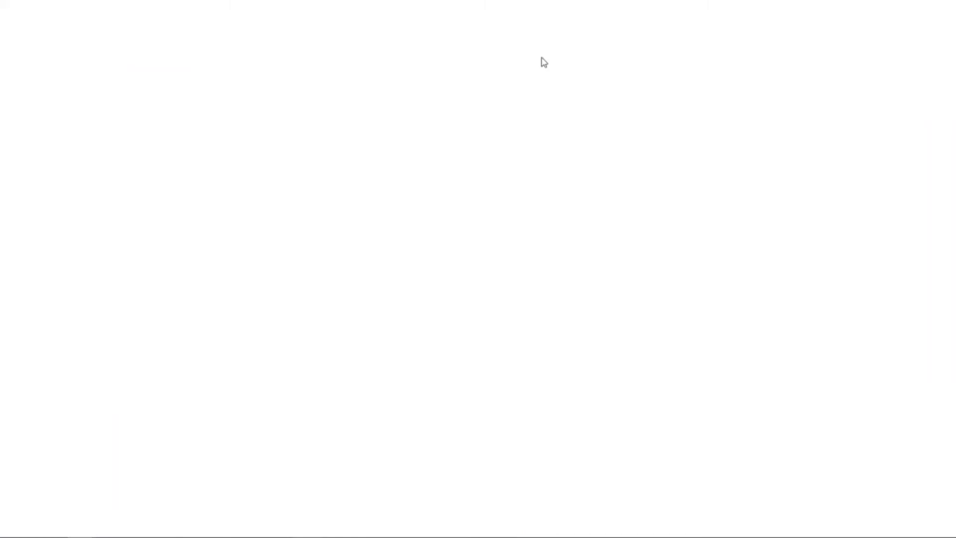
Step: Open the client ShipStation integration page in the account settings
{"action": "left_click", "coordinate": [831, 15]}
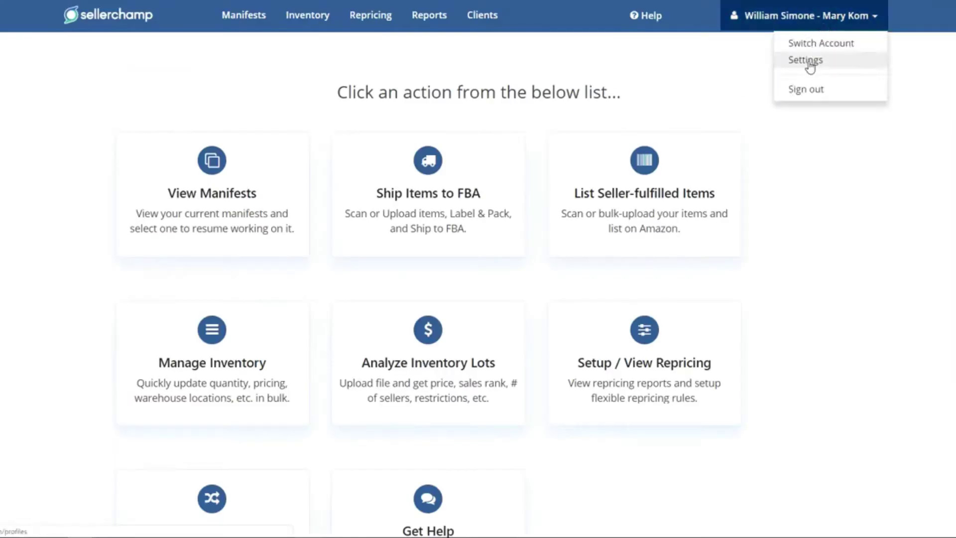
{"action": "left_click", "coordinate": [810, 64]}
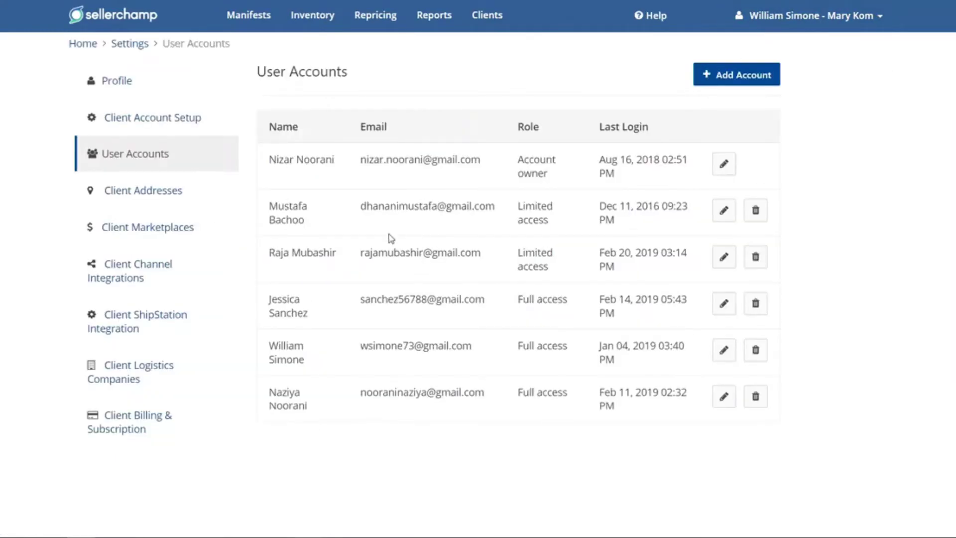
{"action": "left_click", "coordinate": [137, 326]}
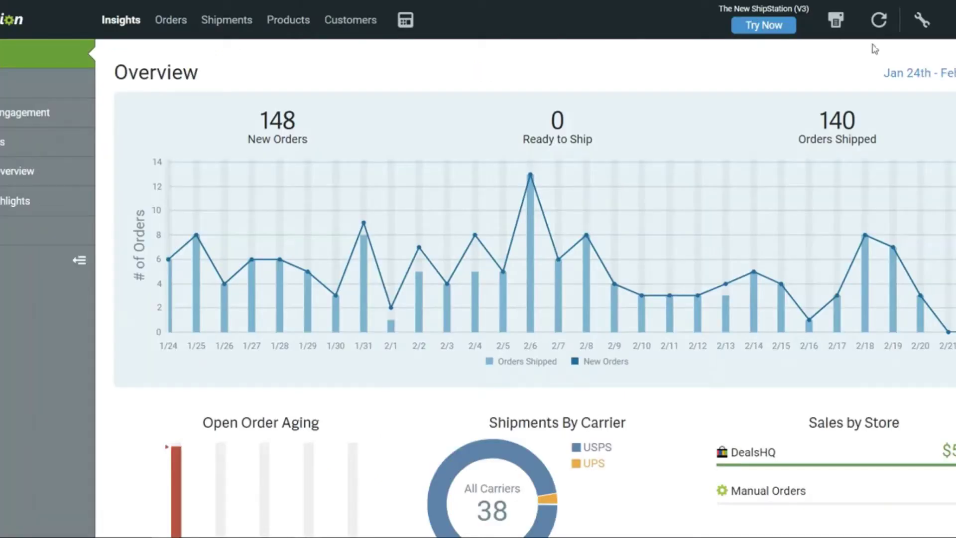
Step: Switch to ShipStation and open the API settings of the account
{"action": "left_click", "coordinate": [921, 23]}
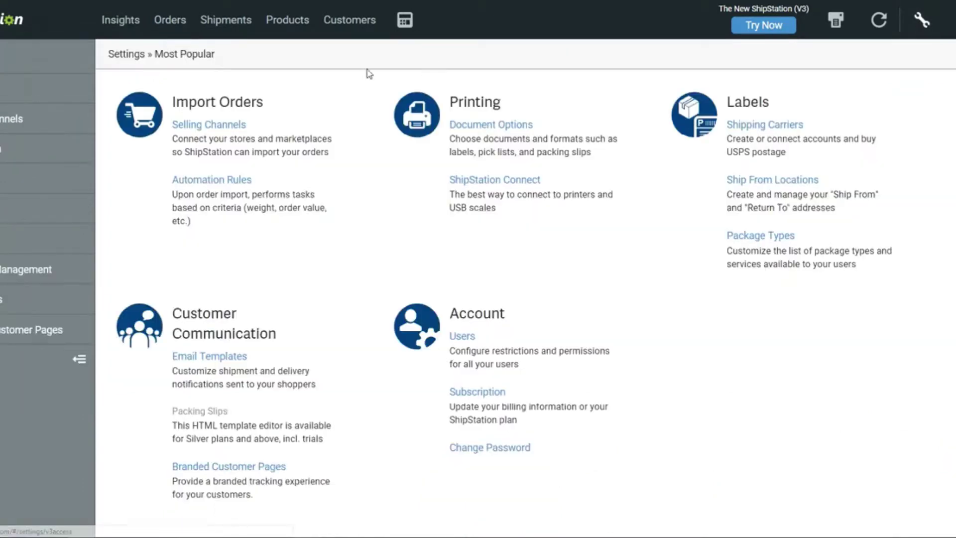
{"action": "left_click", "coordinate": [8, 88]}
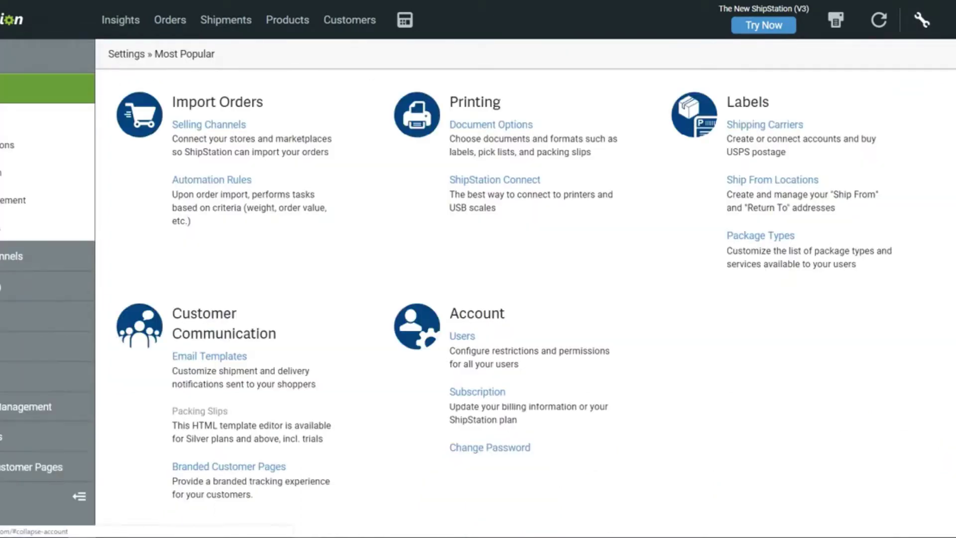
{"action": "left_click", "coordinate": [10, 227]}
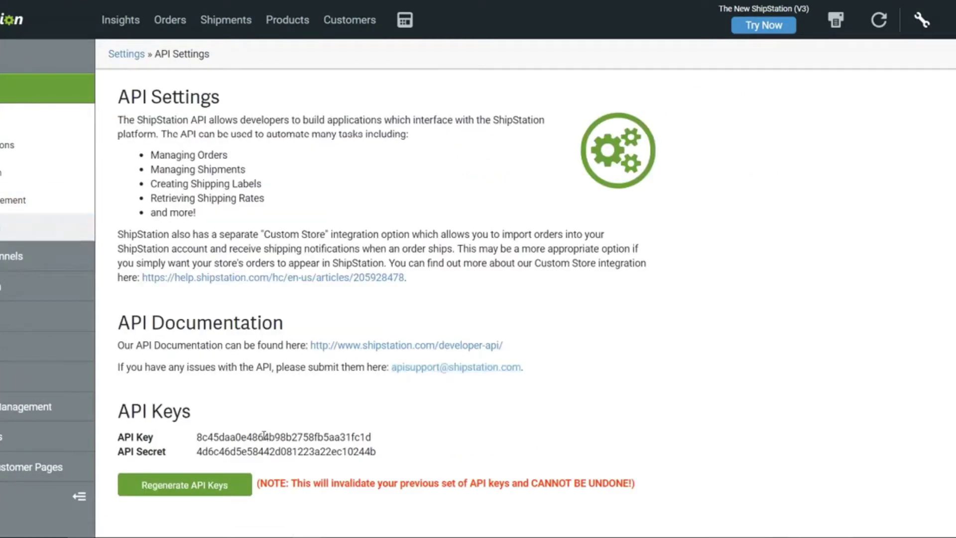
Step: Copy the API key from ShipStation and paste it into the API Key field of SellerChamp's ShipStation integration
{"action": "double_click", "coordinate": [262, 435]}
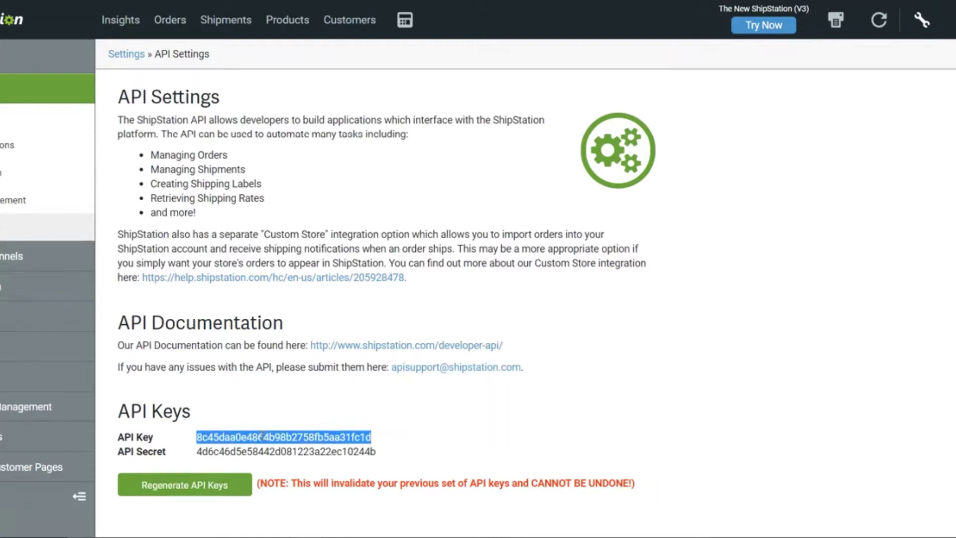
{"action": "right_click", "coordinate": [262, 437]}
{"action": "left_click", "coordinate": [281, 443]}
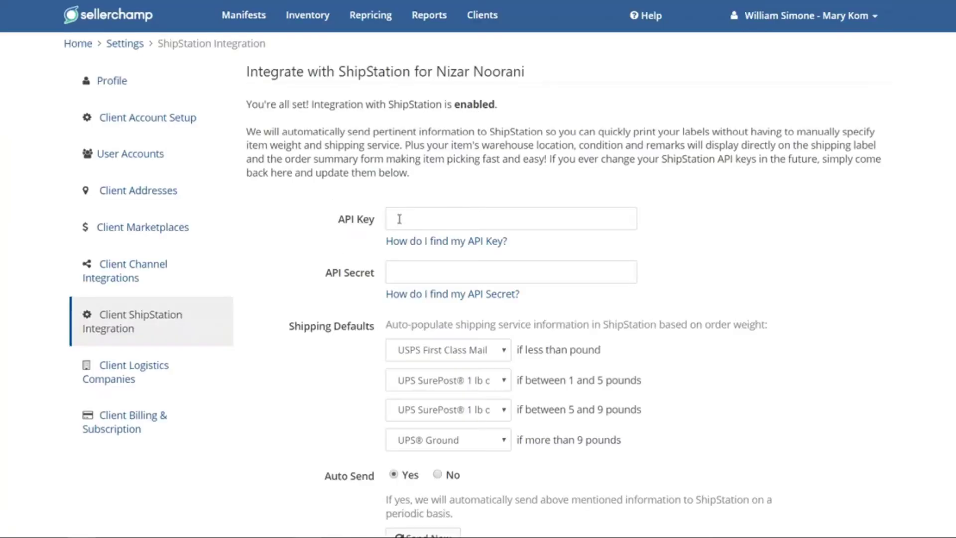
{"action": "left_click", "coordinate": [397, 219]}
{"action": "right_click", "coordinate": [399, 222]}
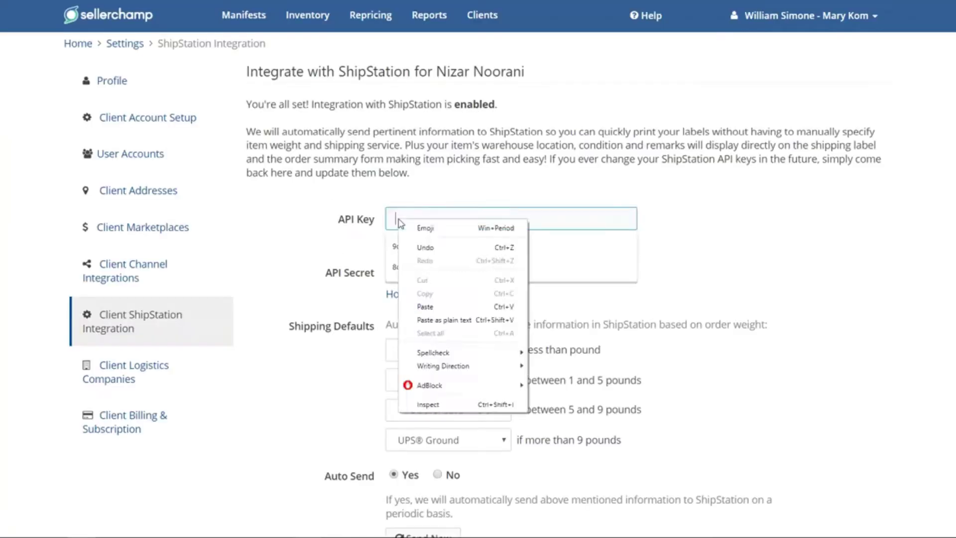
{"action": "left_click", "coordinate": [433, 306]}
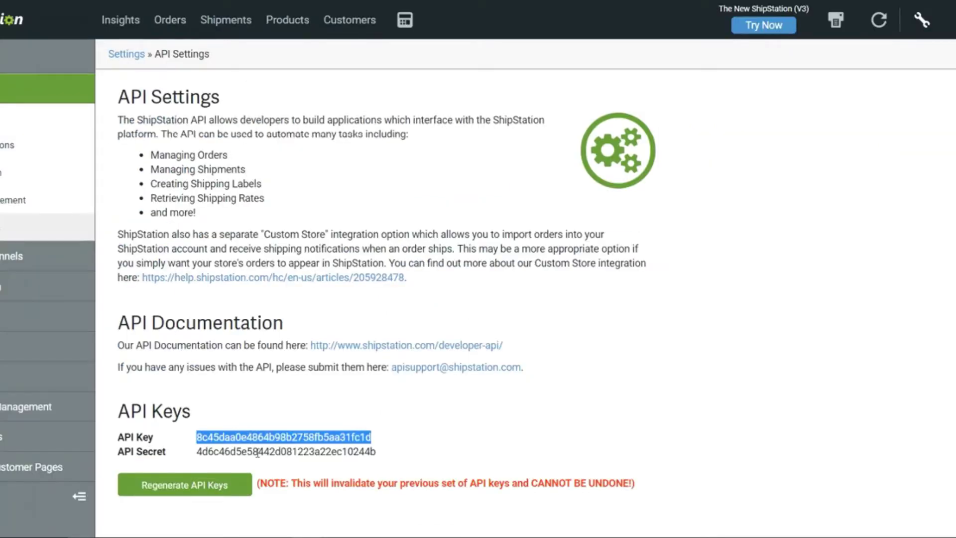
Step: Copy the API secret from ShipStation and paste it into the API Secret field of SellerChamp's ShipStation integration
{"action": "double_click", "coordinate": [258, 452]}
{"action": "right_click", "coordinate": [257, 452]}
{"action": "left_click", "coordinate": [281, 462]}
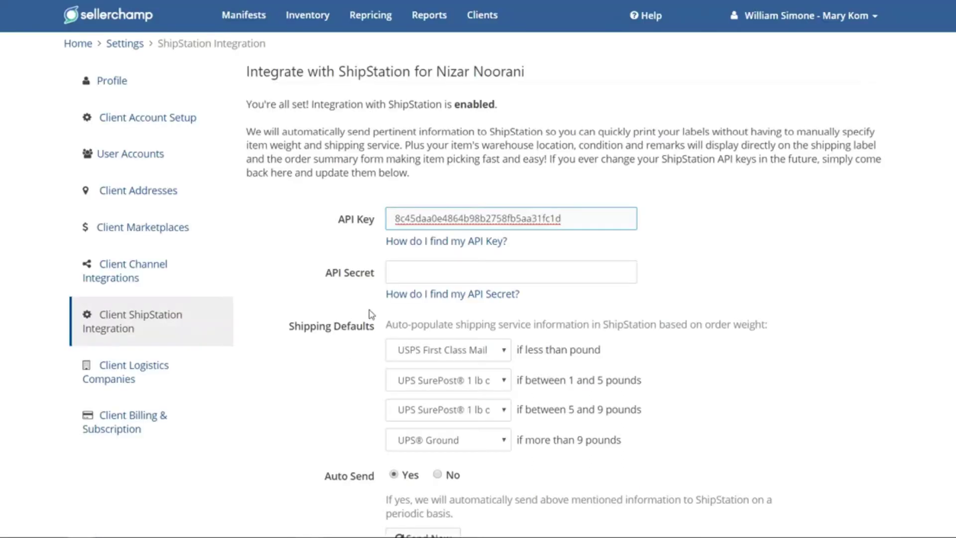
{"action": "left_click", "coordinate": [395, 271]}
{"action": "right_click", "coordinate": [397, 271]}
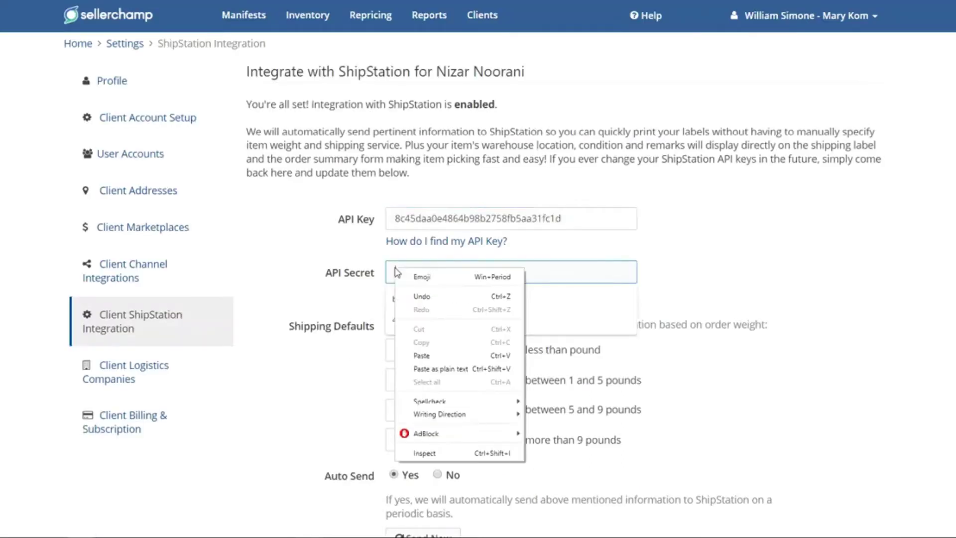
{"action": "left_click", "coordinate": [422, 356]}
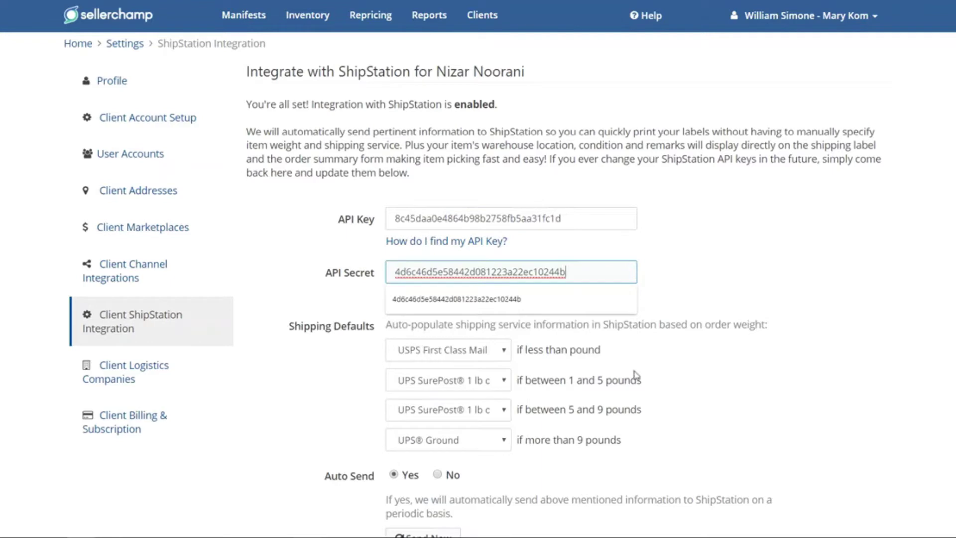
{"action": "left_click", "coordinate": [657, 358]}
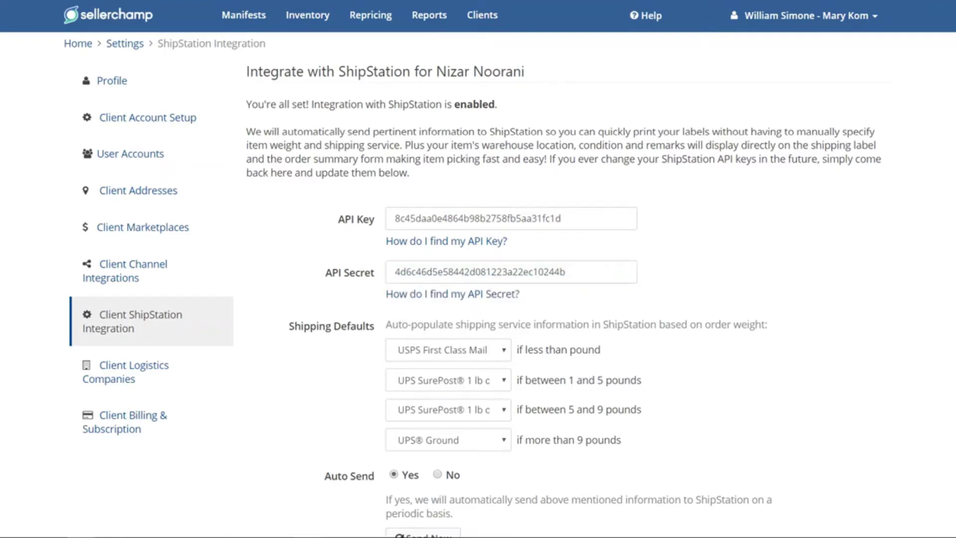
Step: Save the ShipStation integration changes and send the order information to ShipStation immediately
{"action": "scroll", "coordinate": [636, 263], "scroll_direction": "down", "scroll_amount": 2}
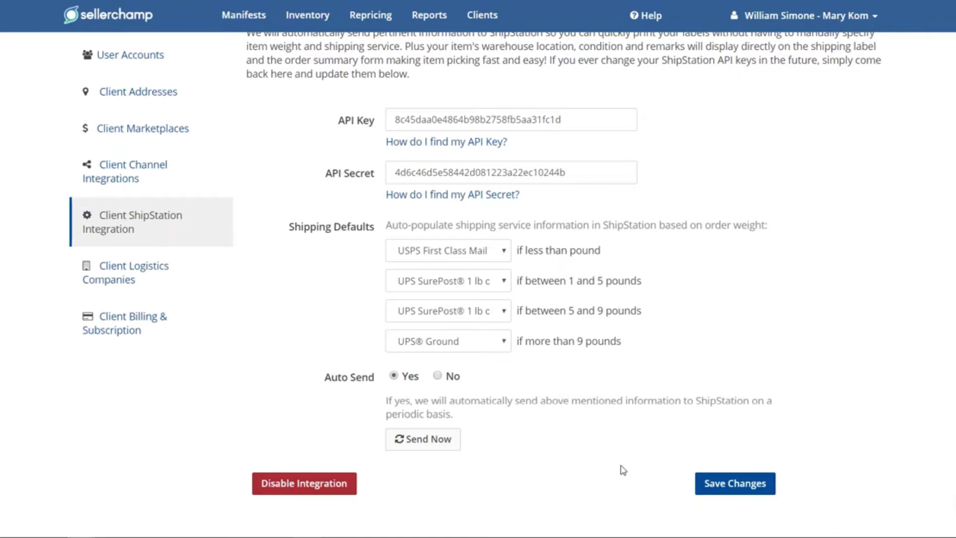
{"action": "left_click", "coordinate": [719, 486]}
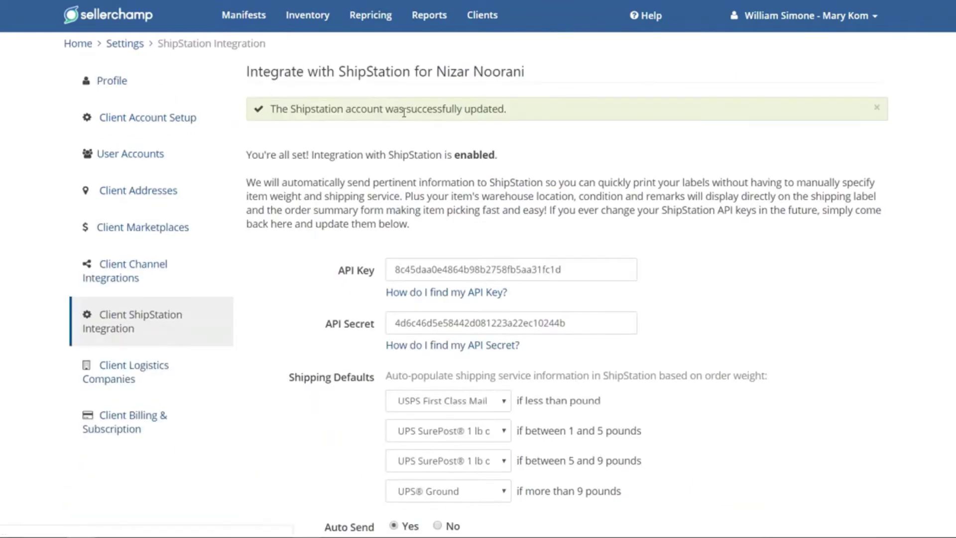
{"action": "scroll", "coordinate": [771, 302], "scroll_direction": "down", "scroll_amount": 3}
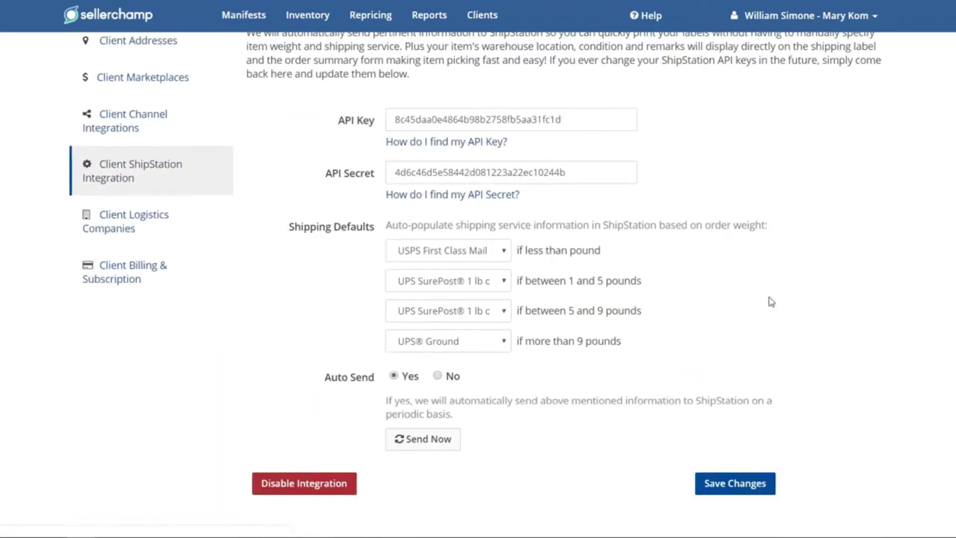
{"action": "left_click", "coordinate": [421, 444]}
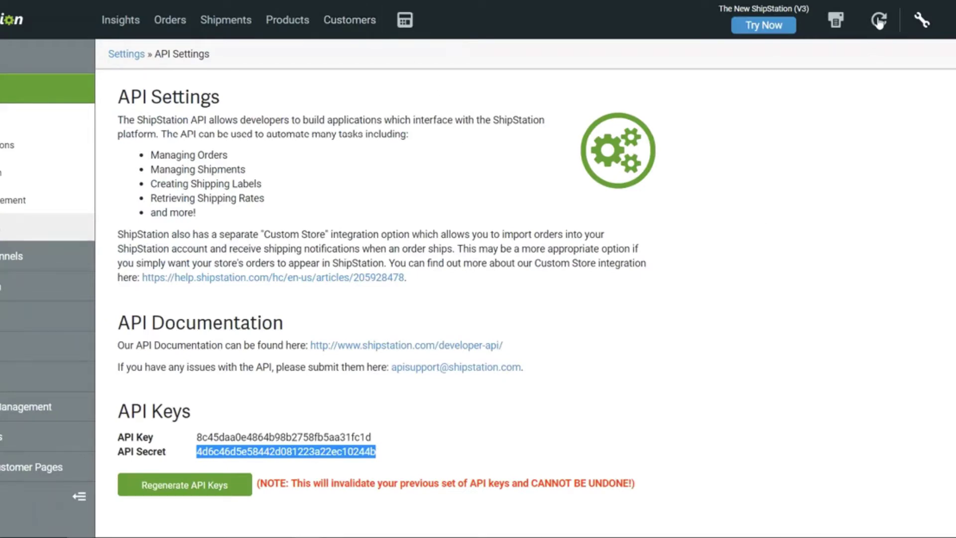
Step: Update all stores in ShipStation and open the awaiting-shipment order for the Human Torch action figure
{"action": "left_click", "coordinate": [880, 23]}
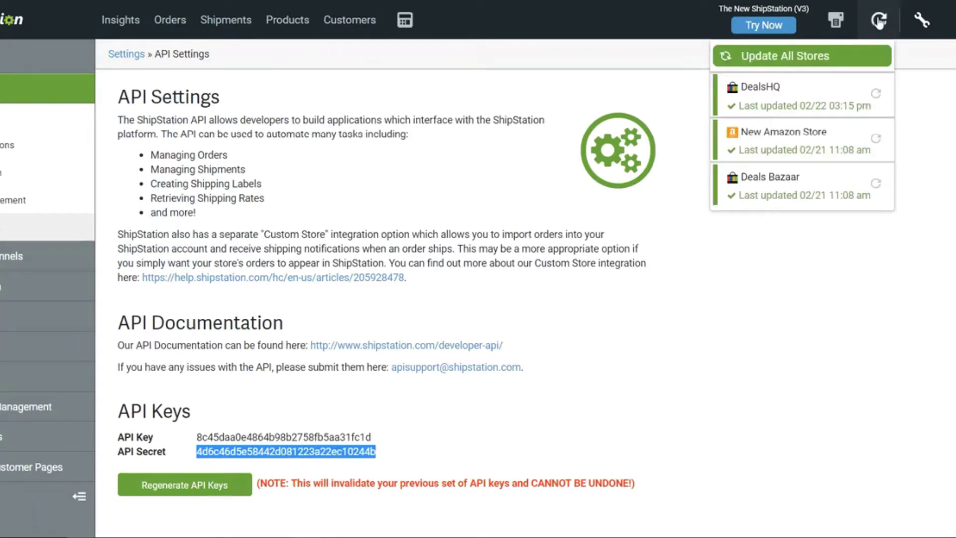
{"action": "left_click", "coordinate": [868, 57]}
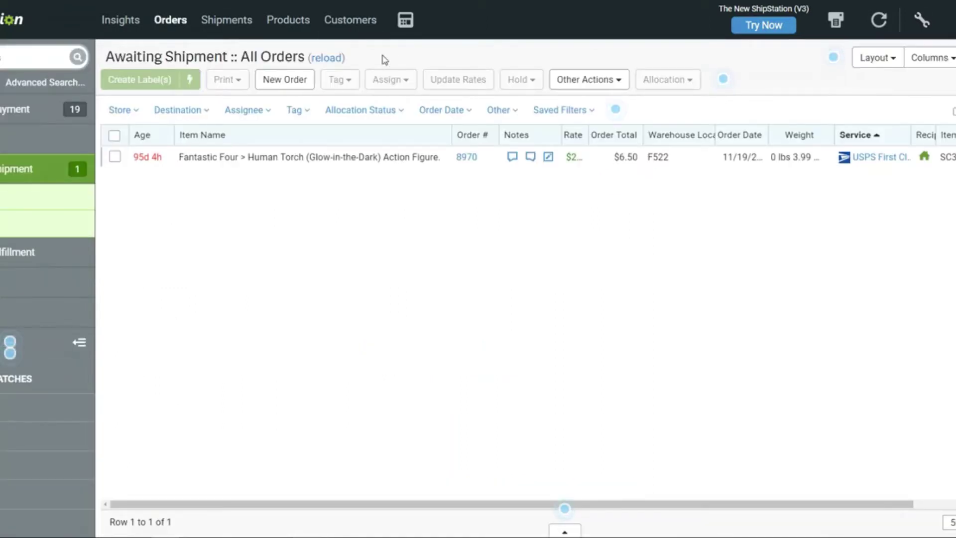
{"action": "left_click", "coordinate": [469, 159]}
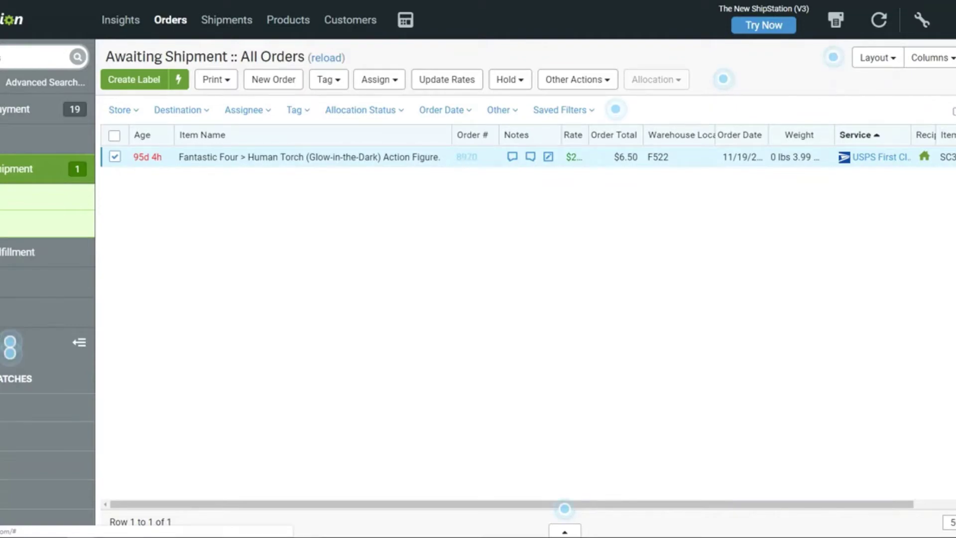
{"action": "left_click", "coordinate": [463, 157]}
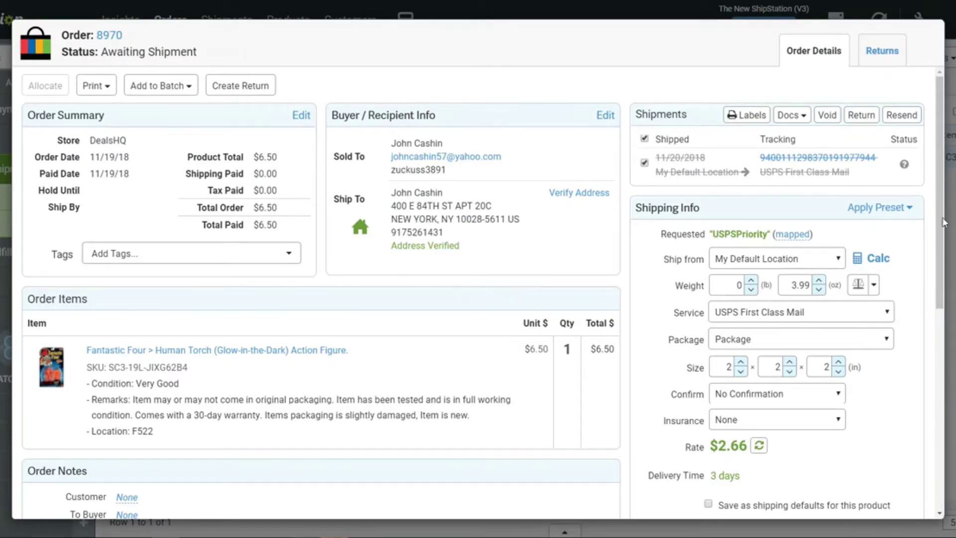
Step: Review the order's item details, notes and shipping info, including the list of available shipping services
{"action": "scroll", "coordinate": [938, 247], "scroll_direction": "down", "scroll_amount": 4}
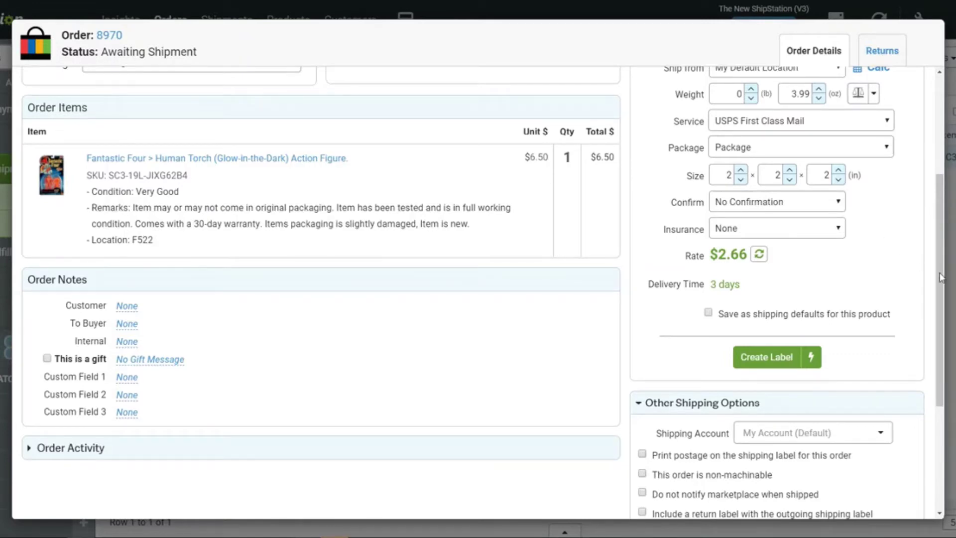
{"action": "left_click_drag", "start_coordinate": [942, 263], "coordinate": [941, 164]}
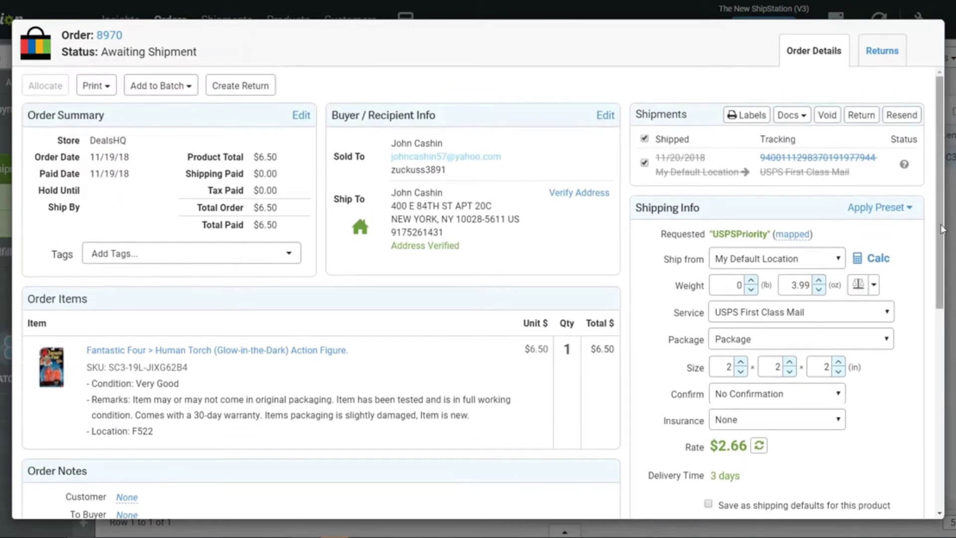
{"action": "left_click_drag", "start_coordinate": [942, 230], "coordinate": [942, 278]}
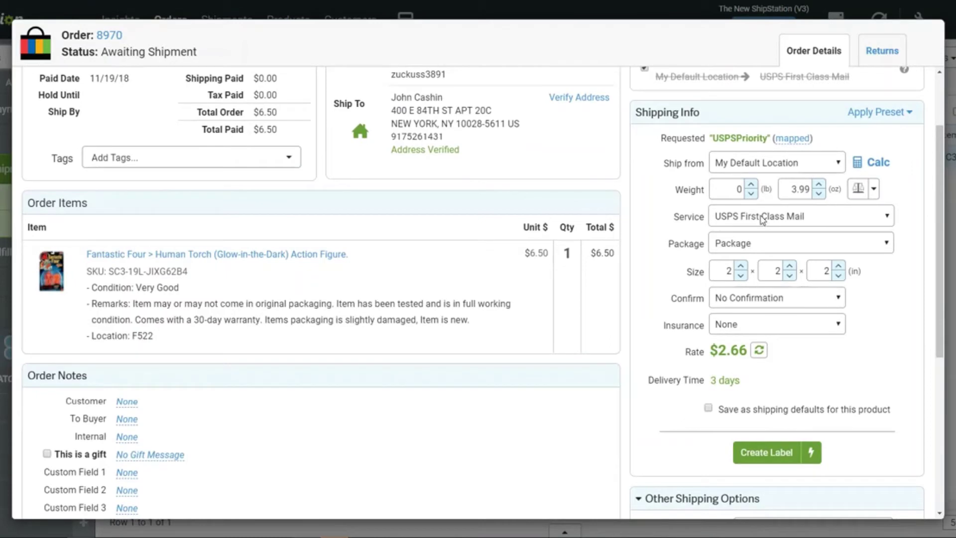
{"action": "left_click", "coordinate": [762, 220]}
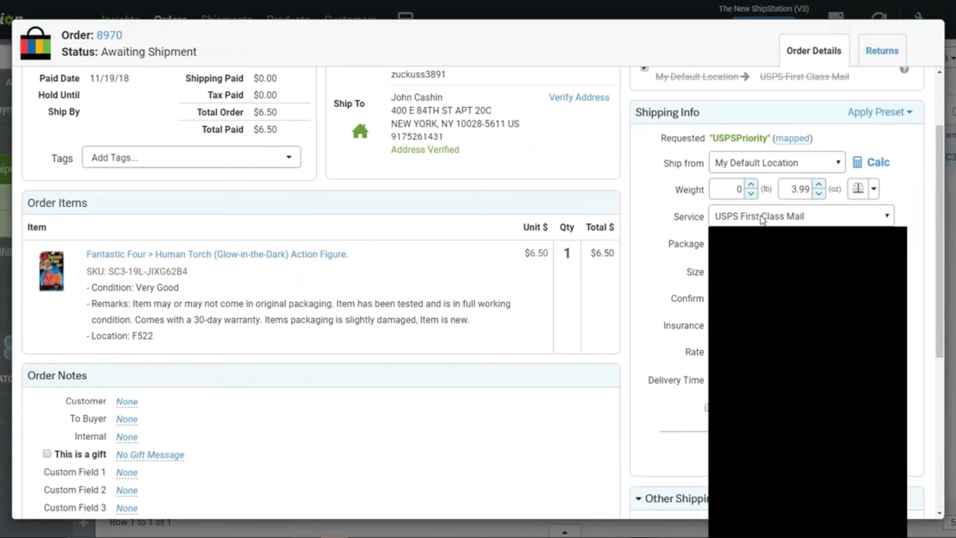
{"action": "left_click", "coordinate": [766, 227]}
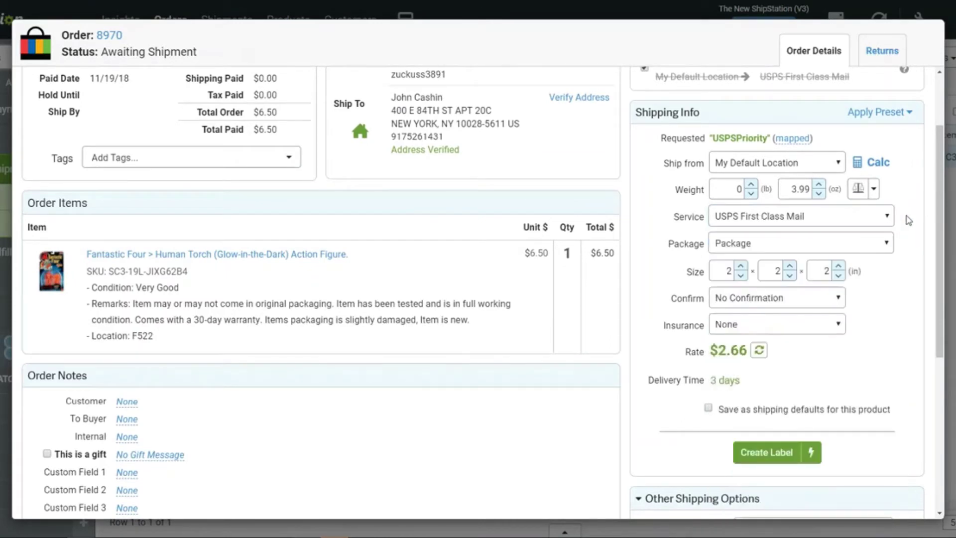
Step: Set the first package size dimension to 4 inches in the order's shipping info and check the other shipping options
{"action": "left_click", "coordinate": [740, 267]}
{"action": "left_click", "coordinate": [740, 267]}
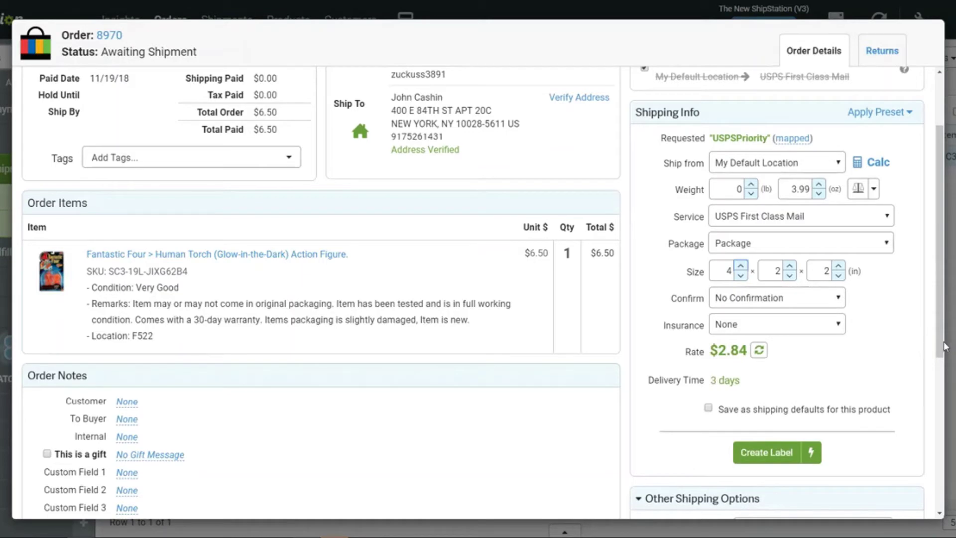
{"action": "scroll", "coordinate": [759, 457], "scroll_direction": "down", "scroll_amount": 4}
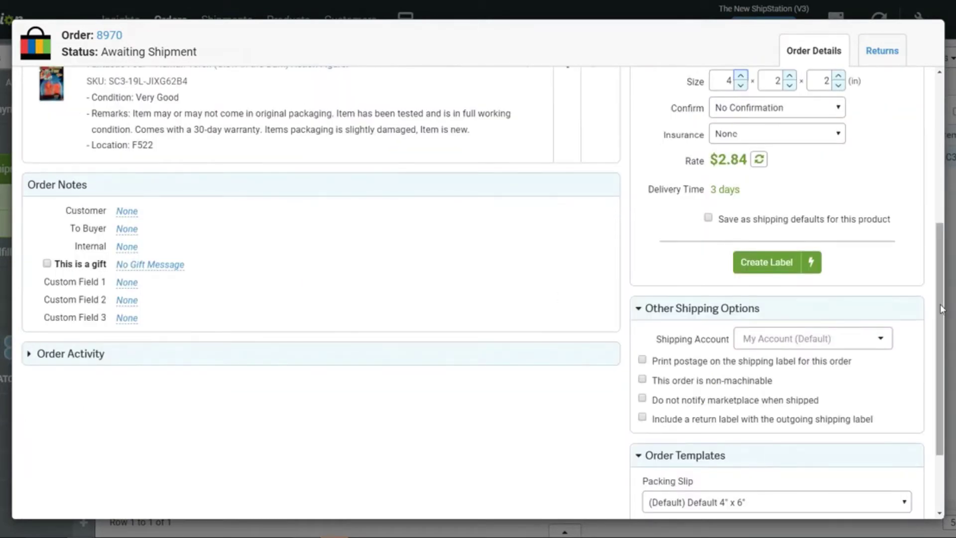
{"action": "left_click_drag", "start_coordinate": [940, 301], "coordinate": [936, 155]}
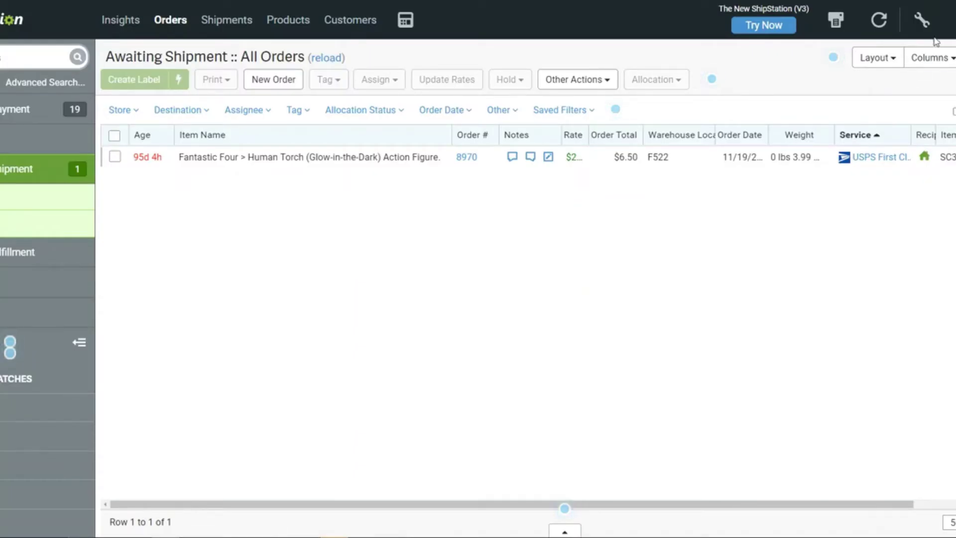
Step: Open the document options for labels in ShipStation's printing setup and review the label format and batch settings
{"action": "left_click", "coordinate": [921, 21]}
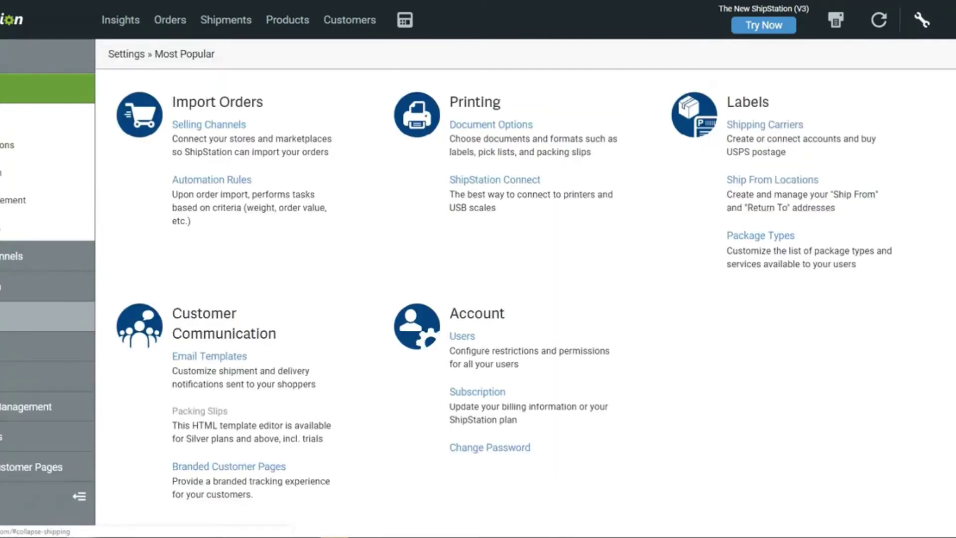
{"action": "left_click", "coordinate": [5, 317]}
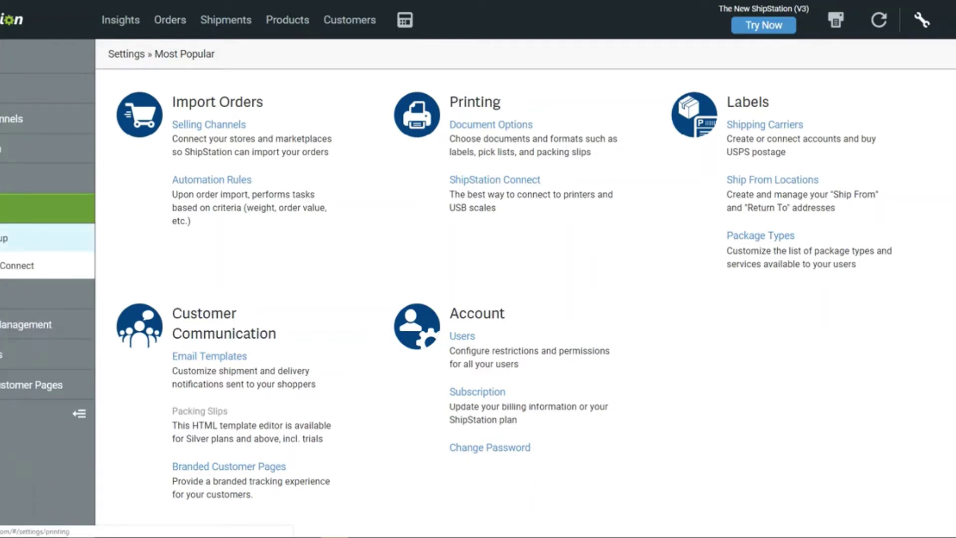
{"action": "left_click", "coordinate": [5, 238]}
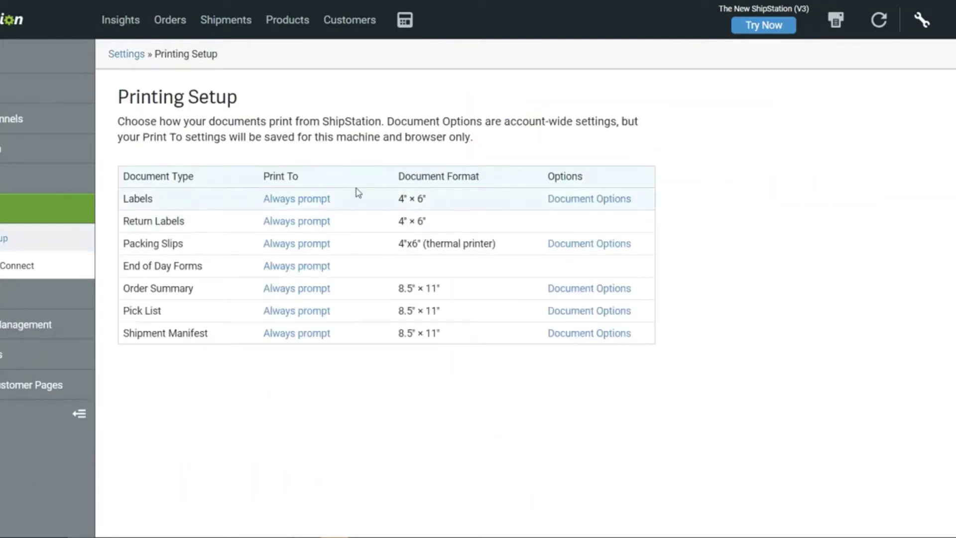
{"action": "left_click", "coordinate": [561, 202]}
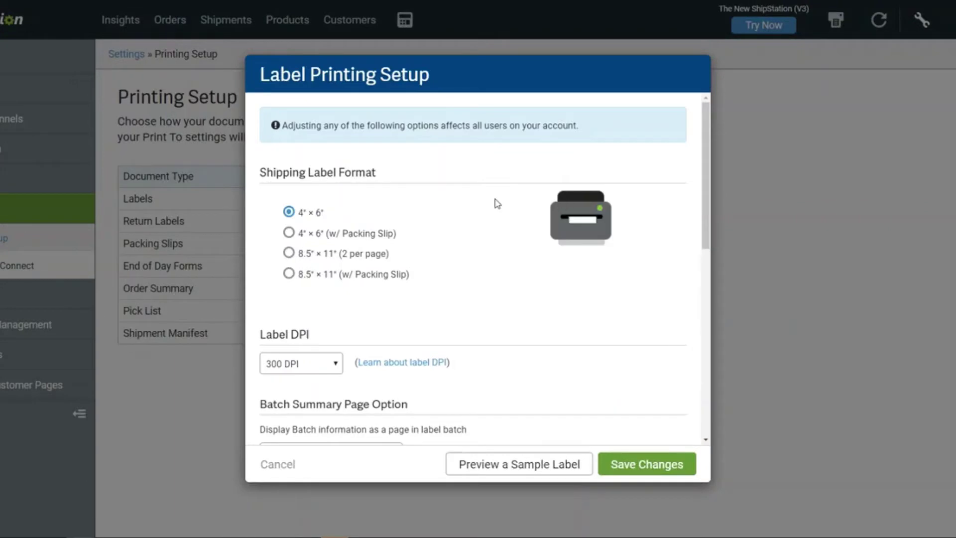
{"action": "scroll", "coordinate": [706, 167], "scroll_direction": "down", "scroll_amount": 2}
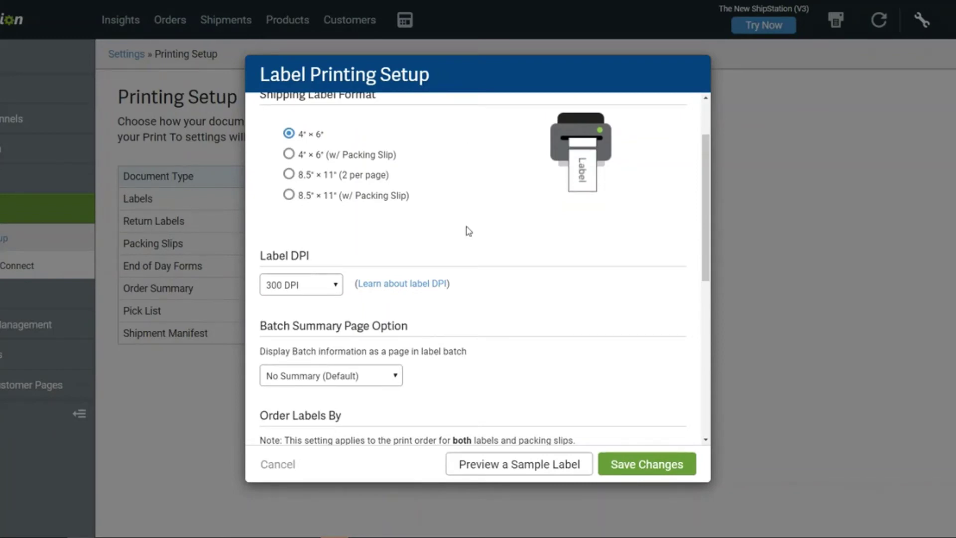
Step: Check the batch summary page options and set the labels to be ordered by Warehouse Location: a to z
{"action": "left_click_drag", "start_coordinate": [709, 194], "coordinate": [693, 248]}
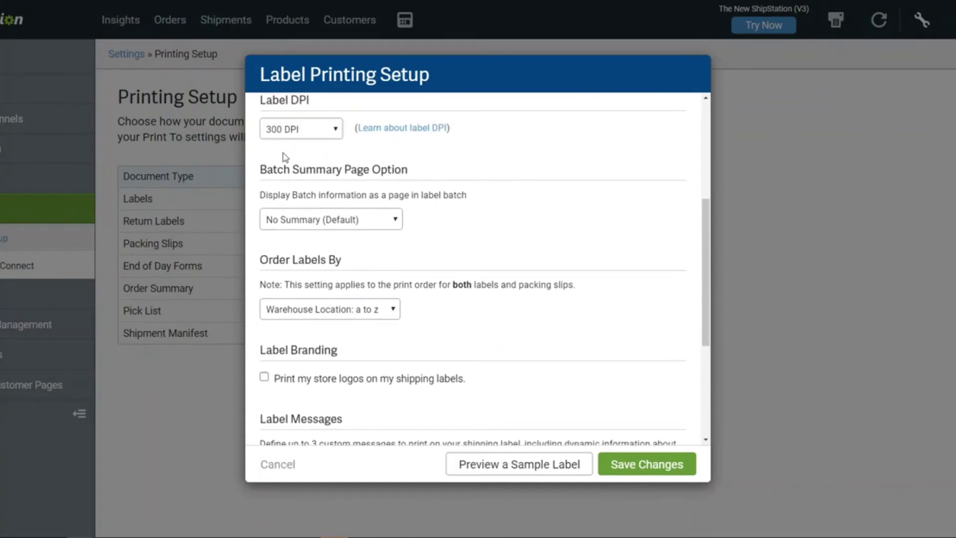
{"action": "left_click", "coordinate": [364, 224]}
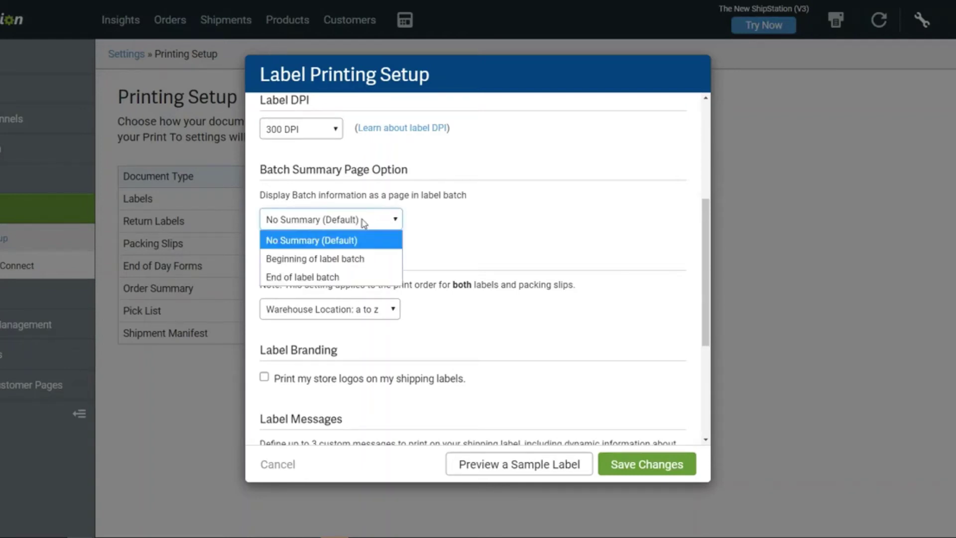
{"action": "left_click", "coordinate": [445, 241]}
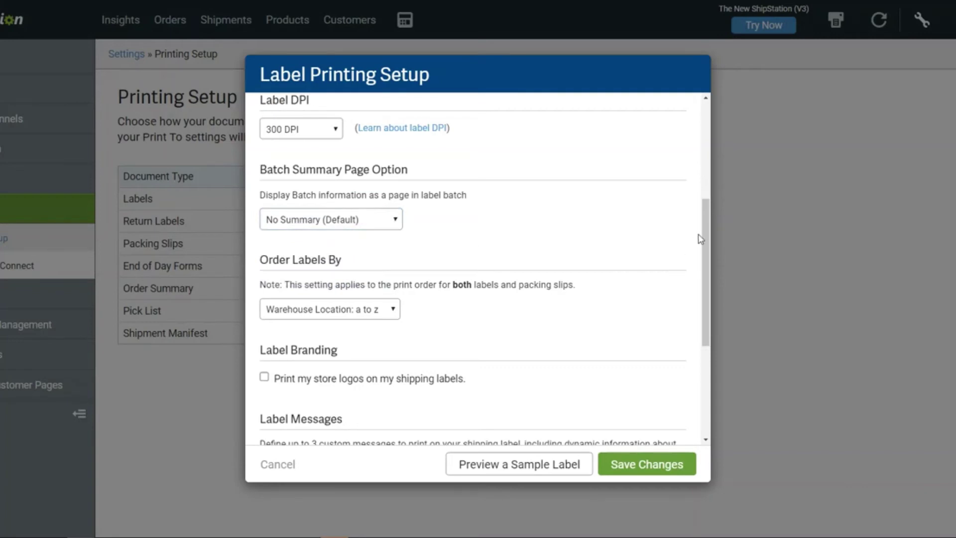
{"action": "scroll", "coordinate": [712, 264], "scroll_direction": "down", "scroll_amount": 3}
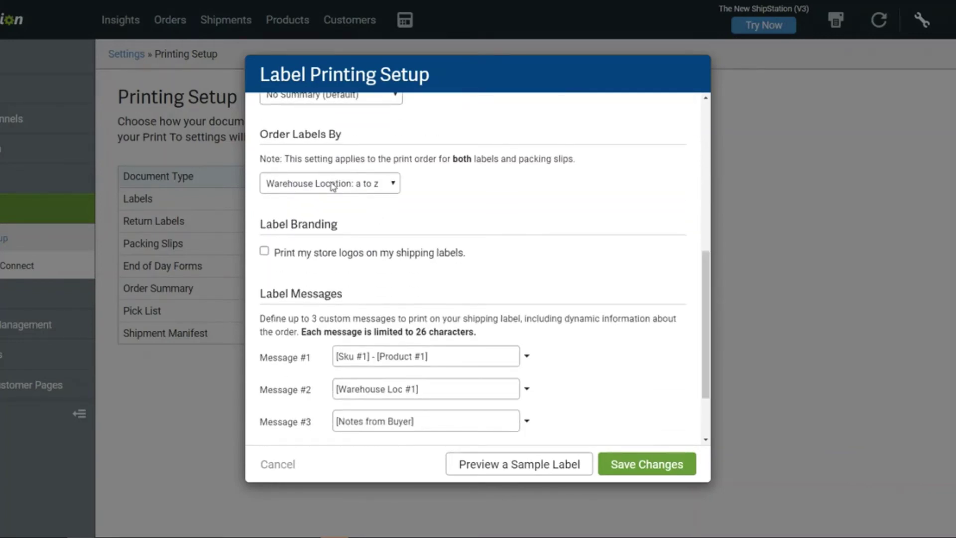
{"action": "left_click", "coordinate": [333, 186]}
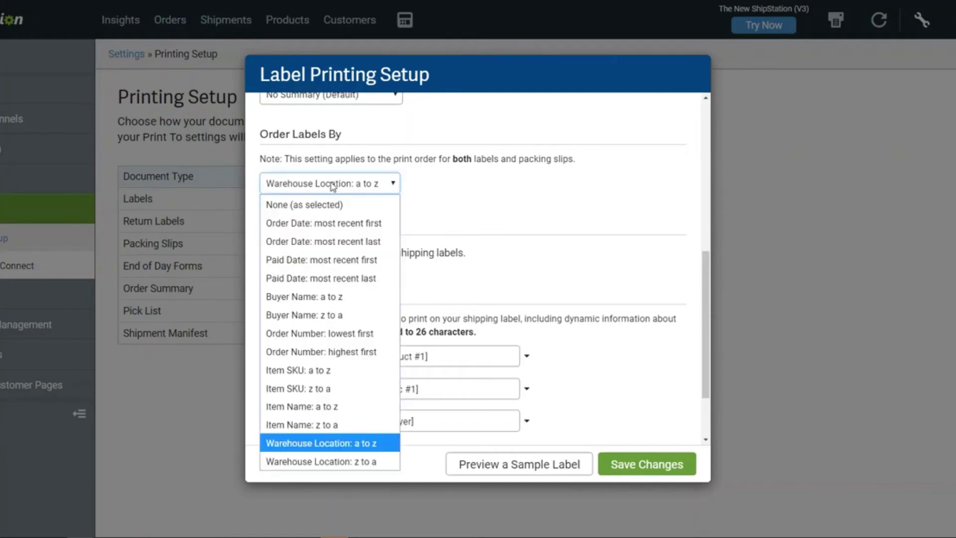
{"action": "left_click", "coordinate": [303, 443]}
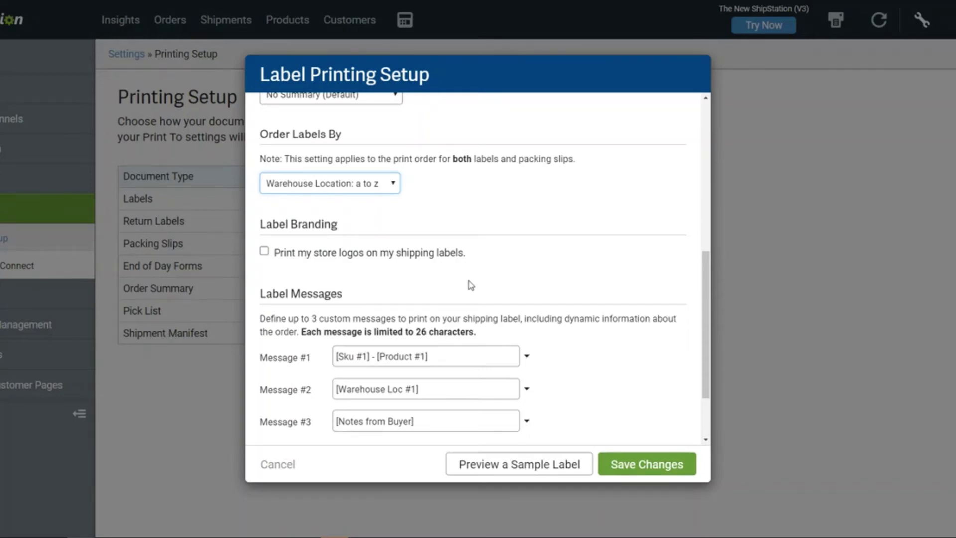
Step: Review the fields available for label messages #1 and #2 and the shipping cutoff, and save the label printing setup
{"action": "scroll", "coordinate": [706, 310], "scroll_direction": "down", "scroll_amount": 3}
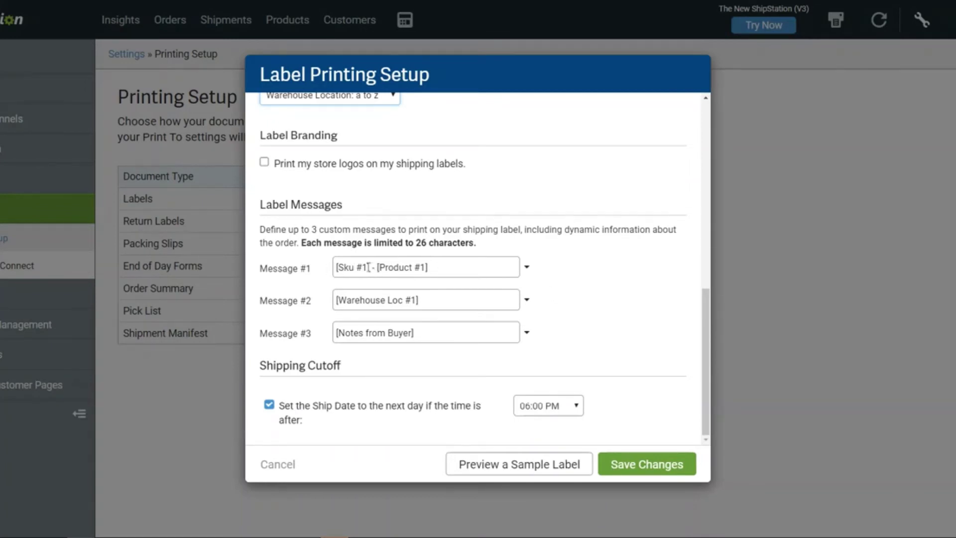
{"action": "left_click", "coordinate": [526, 269]}
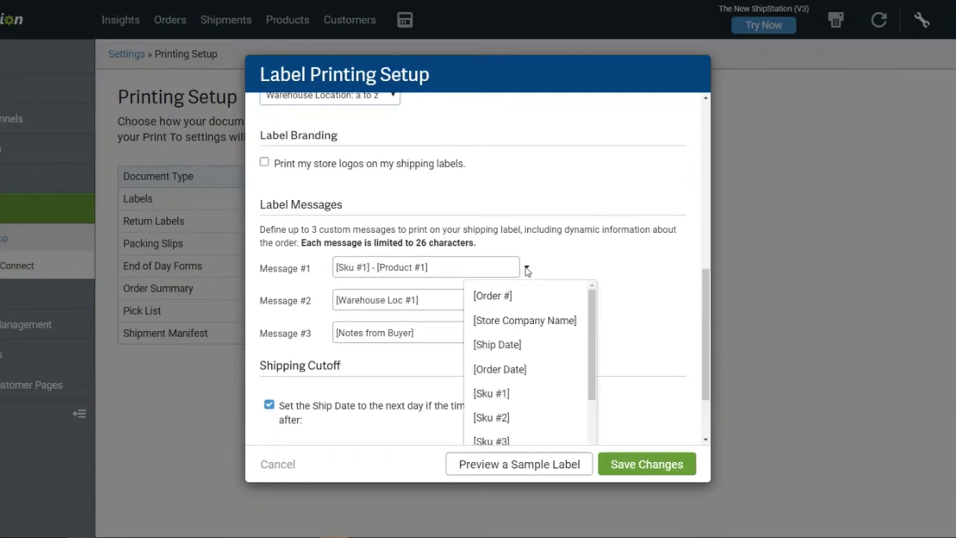
{"action": "left_click_drag", "start_coordinate": [591, 337], "coordinate": [585, 305]}
{"action": "left_click", "coordinate": [583, 268]}
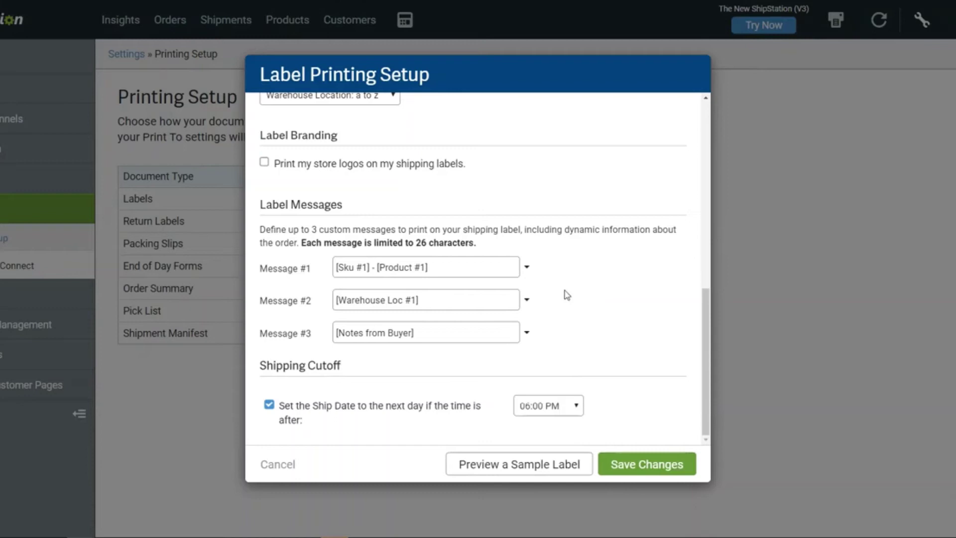
{"action": "left_click", "coordinate": [526, 300]}
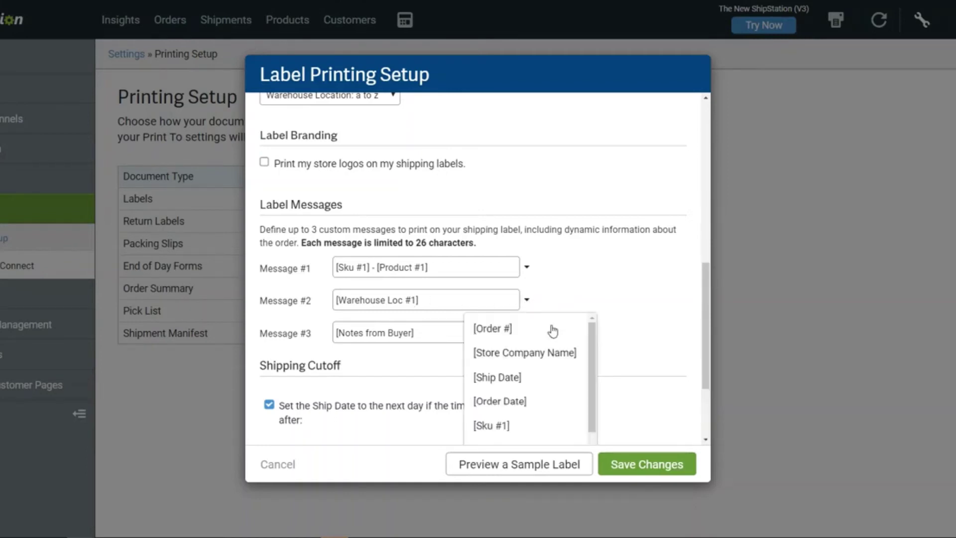
{"action": "scroll", "coordinate": [577, 369], "scroll_direction": "down", "scroll_amount": 1}
{"action": "scroll", "coordinate": [591, 381], "scroll_direction": "down", "scroll_amount": 3}
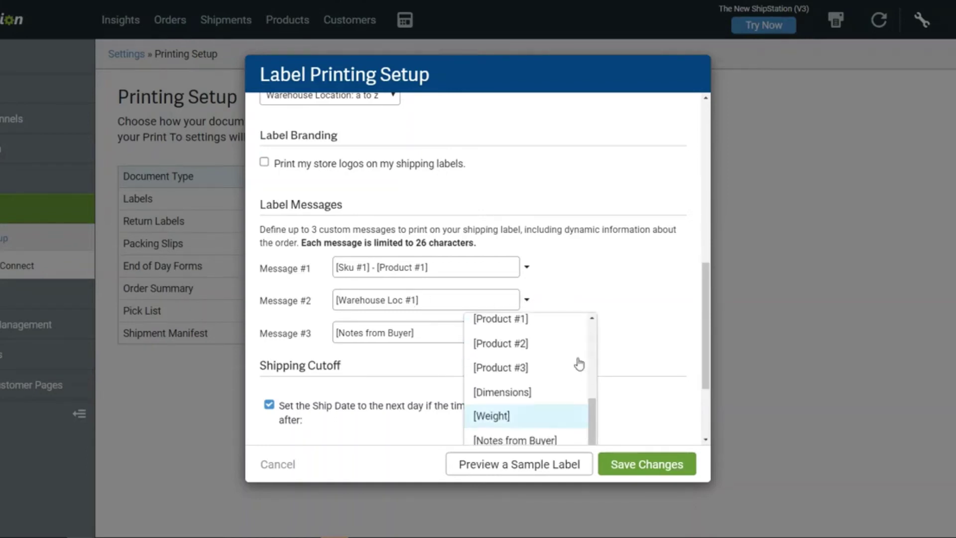
{"action": "left_click", "coordinate": [564, 294]}
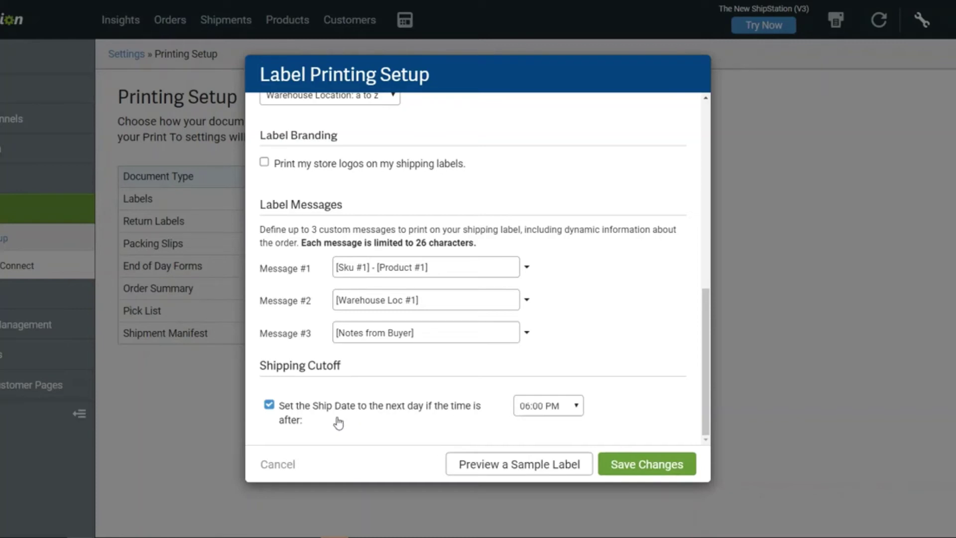
{"action": "left_click", "coordinate": [637, 470]}
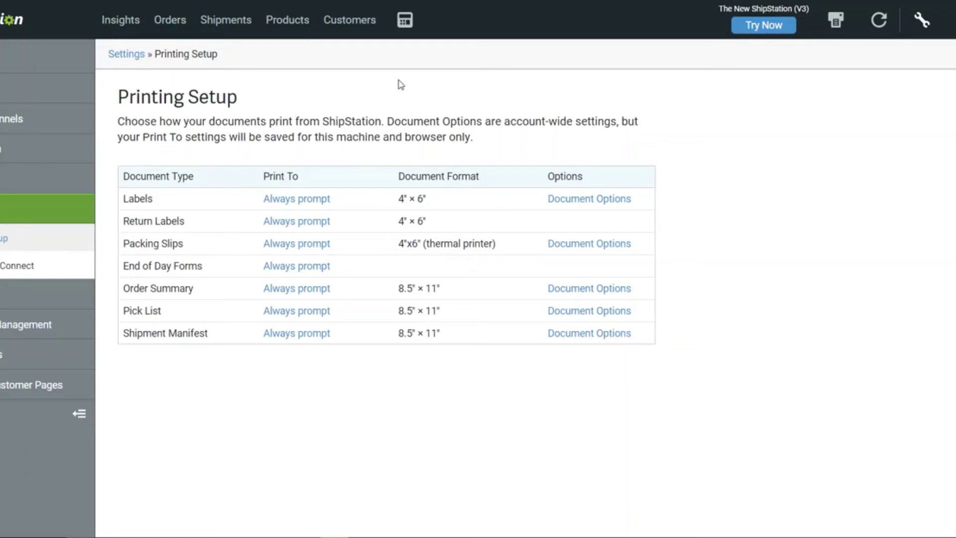
Step: Create a new order filter from the orders' saved filters, named "amazon" with the description "all amazon orders"
{"action": "left_click", "coordinate": [170, 19]}
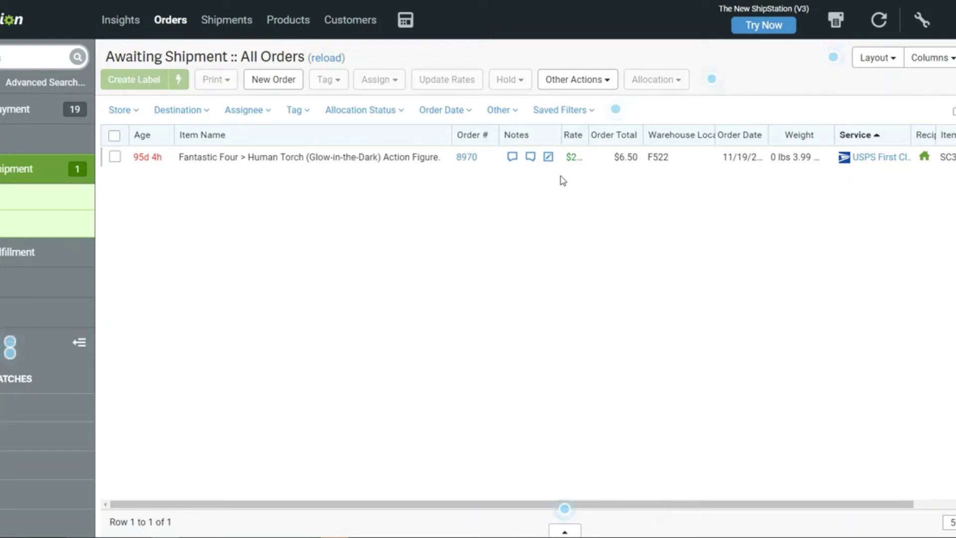
{"action": "left_click", "coordinate": [572, 113]}
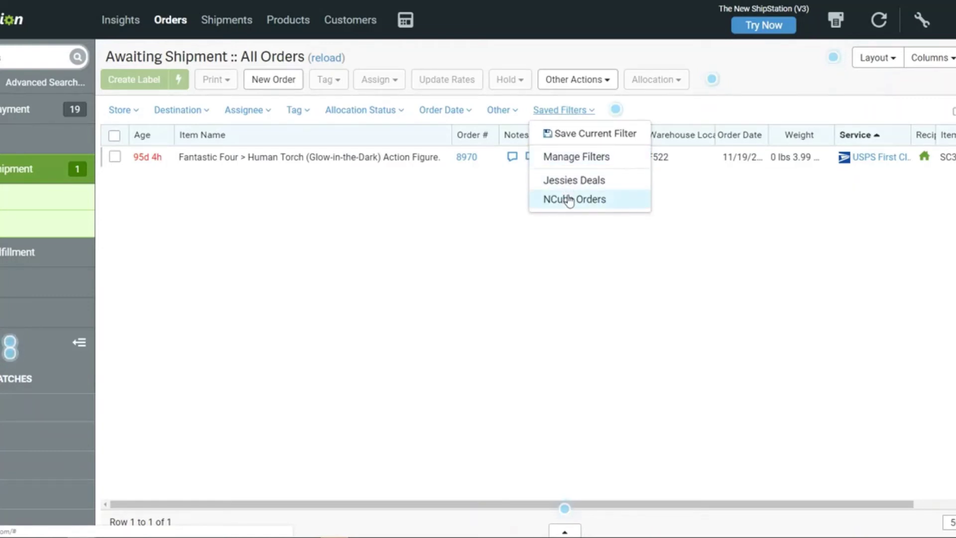
{"action": "left_click", "coordinate": [568, 160]}
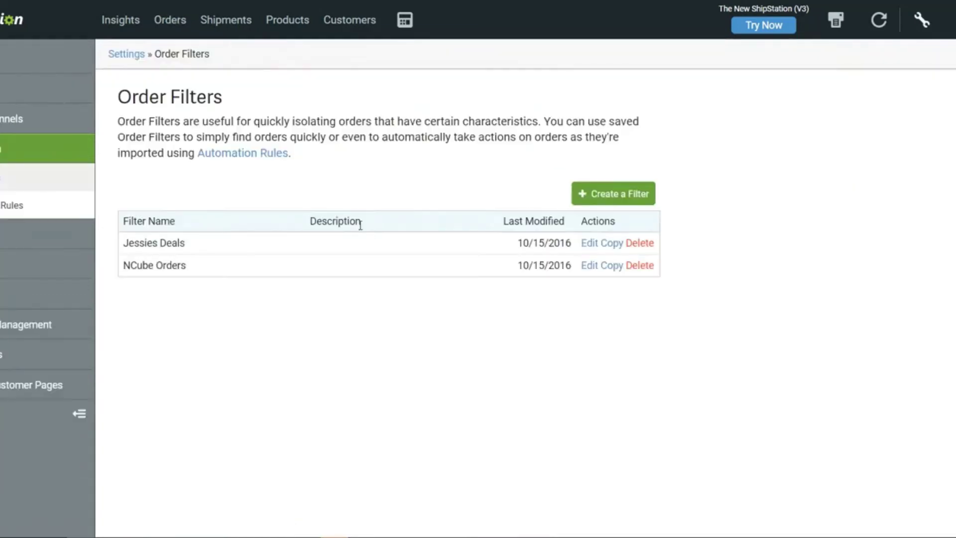
{"action": "left_click", "coordinate": [612, 193]}
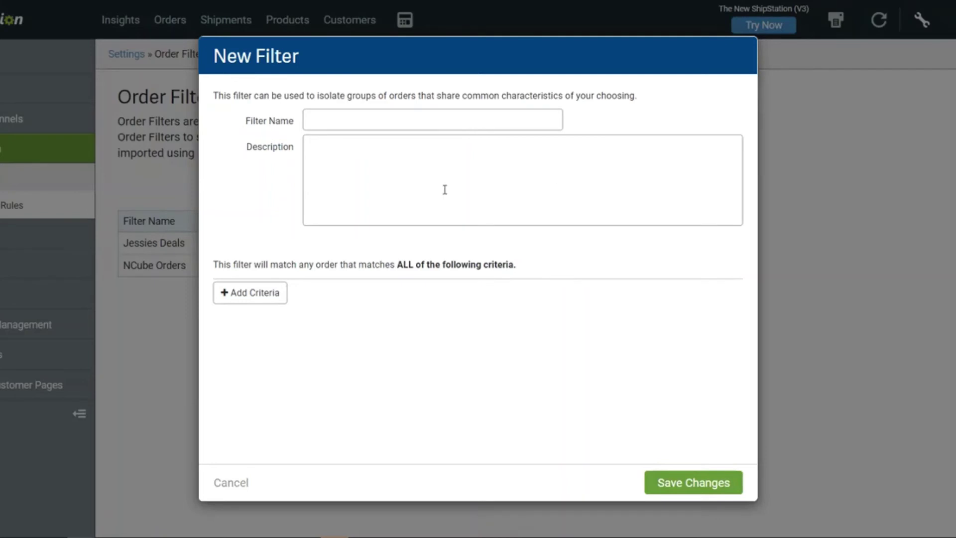
{"action": "left_click", "coordinate": [344, 121]}
{"action": "type", "text": "amazon"}
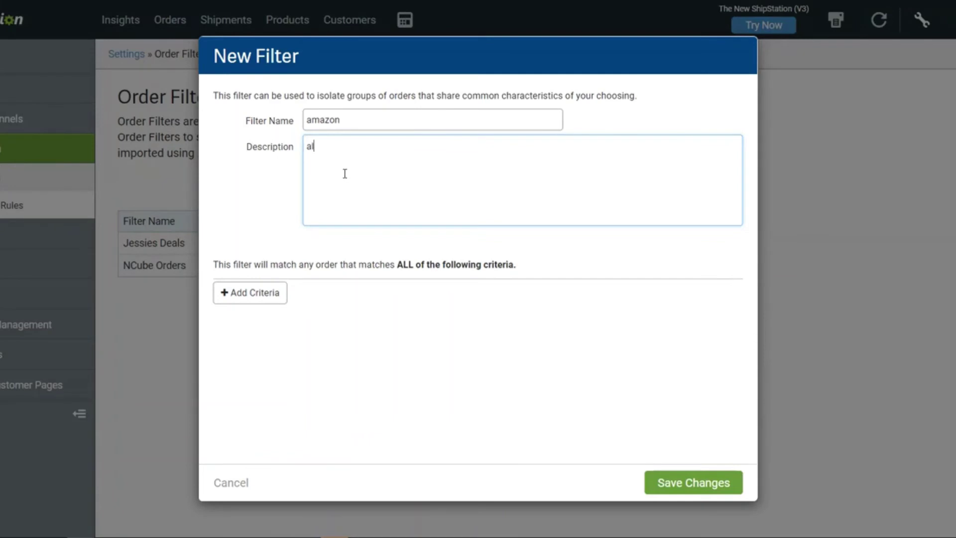
{"action": "type", "text": "mazon orders"}
Step: Add the criterion Store Equals New Amazon Store to the amazon filter and save it
{"action": "left_click", "coordinate": [239, 300]}
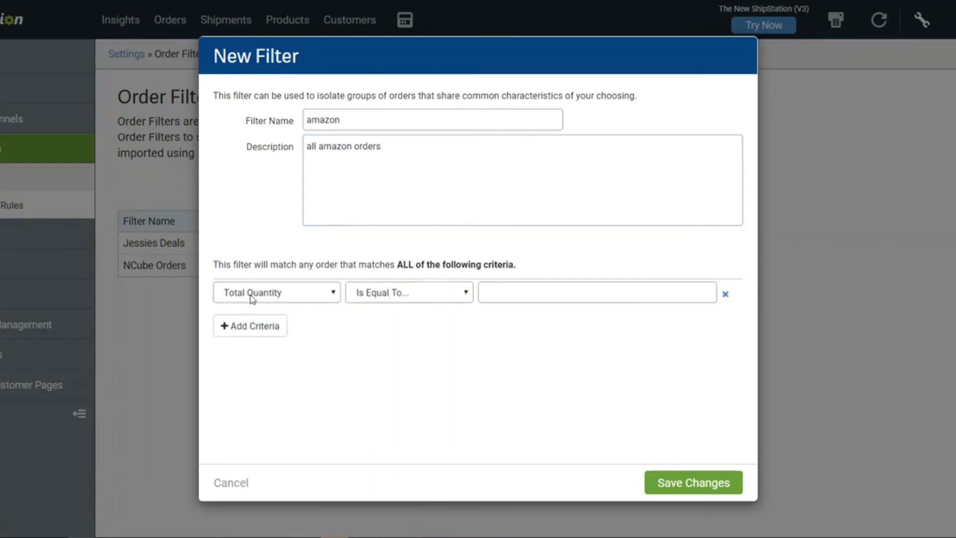
{"action": "left_click", "coordinate": [254, 297]}
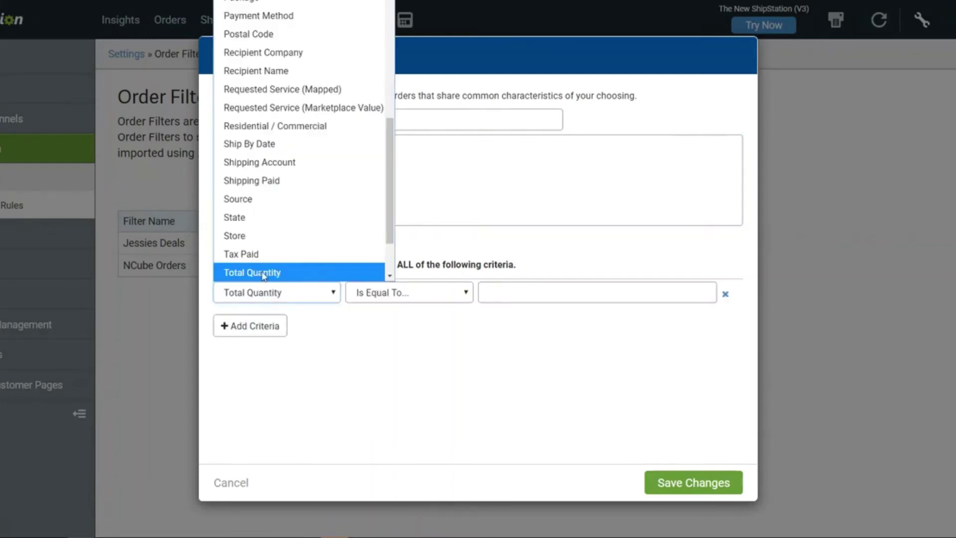
{"action": "left_click", "coordinate": [249, 237]}
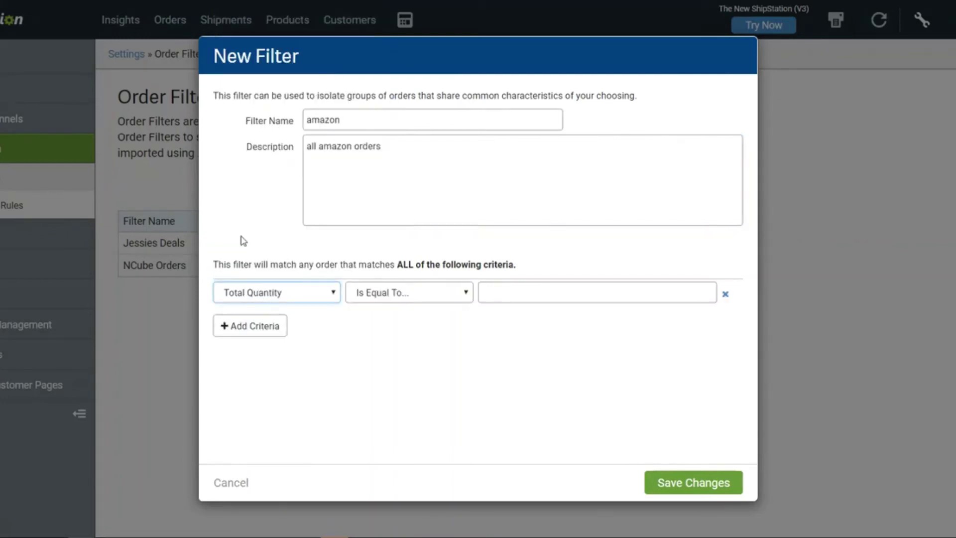
{"action": "left_click", "coordinate": [419, 296]}
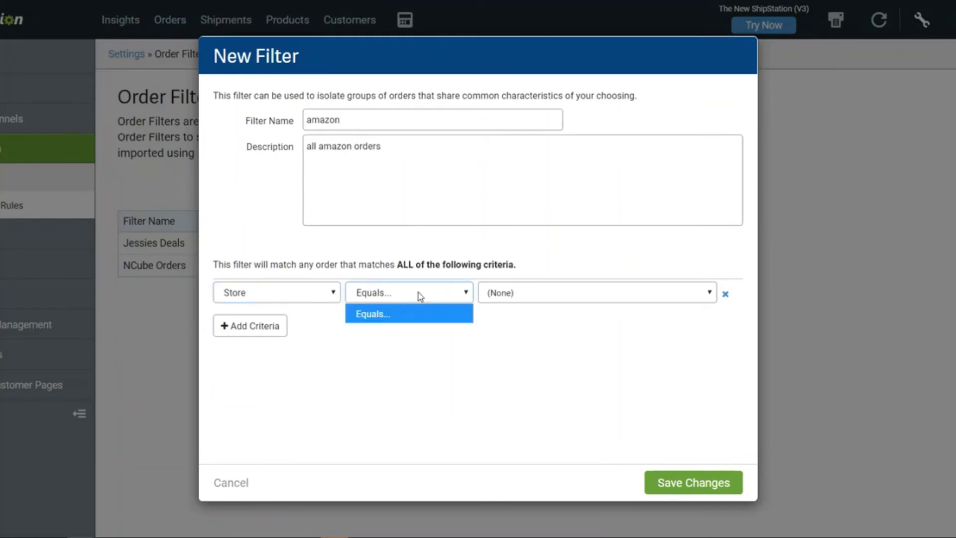
{"action": "left_click", "coordinate": [576, 293]}
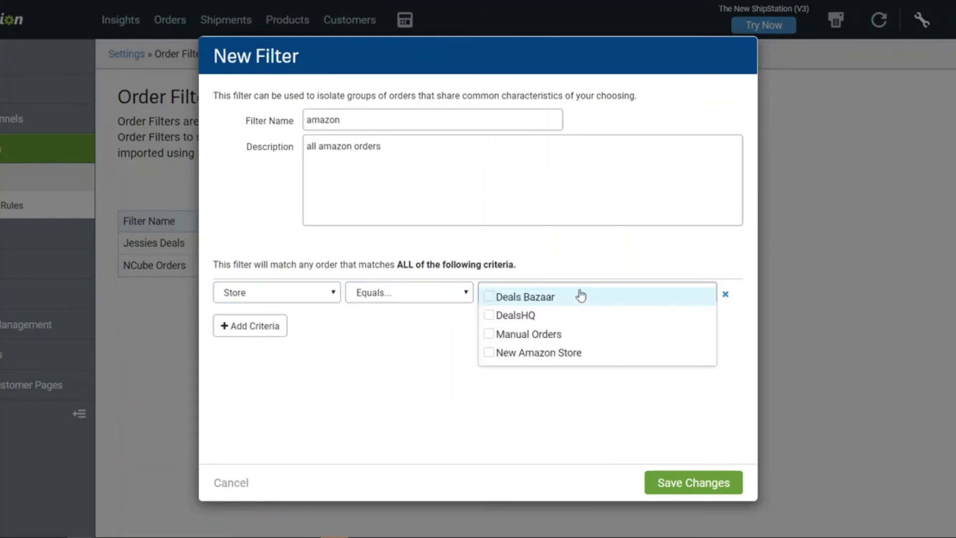
{"action": "left_click", "coordinate": [518, 354]}
{"action": "left_click", "coordinate": [445, 332]}
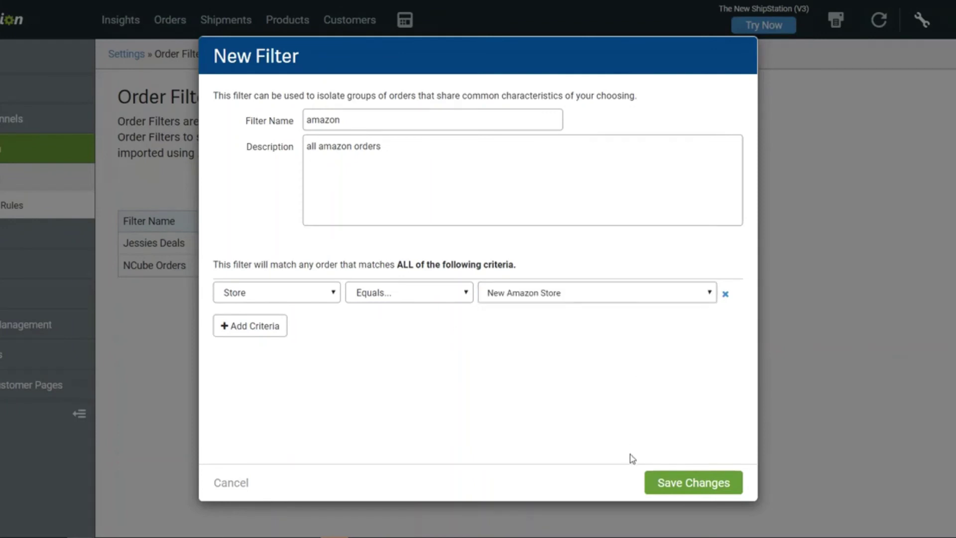
{"action": "left_click", "coordinate": [672, 483]}
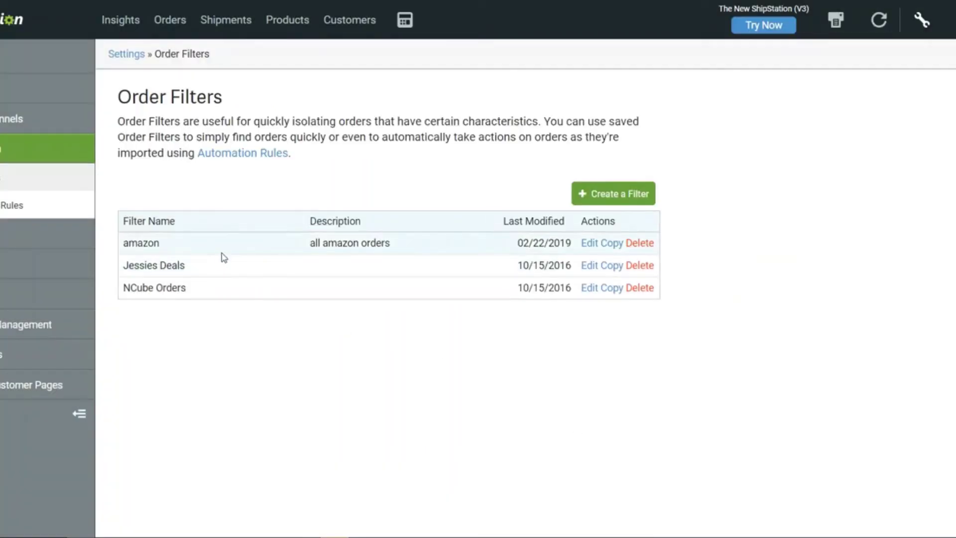
Step: Apply the saved amazon filter to the awaiting-shipment orders
{"action": "left_click", "coordinate": [170, 23]}
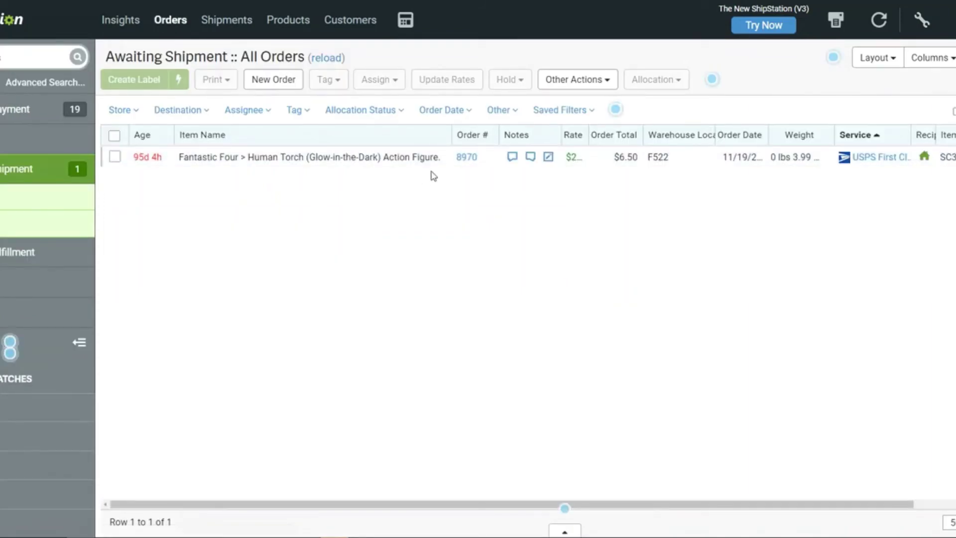
{"action": "left_click", "coordinate": [563, 110]}
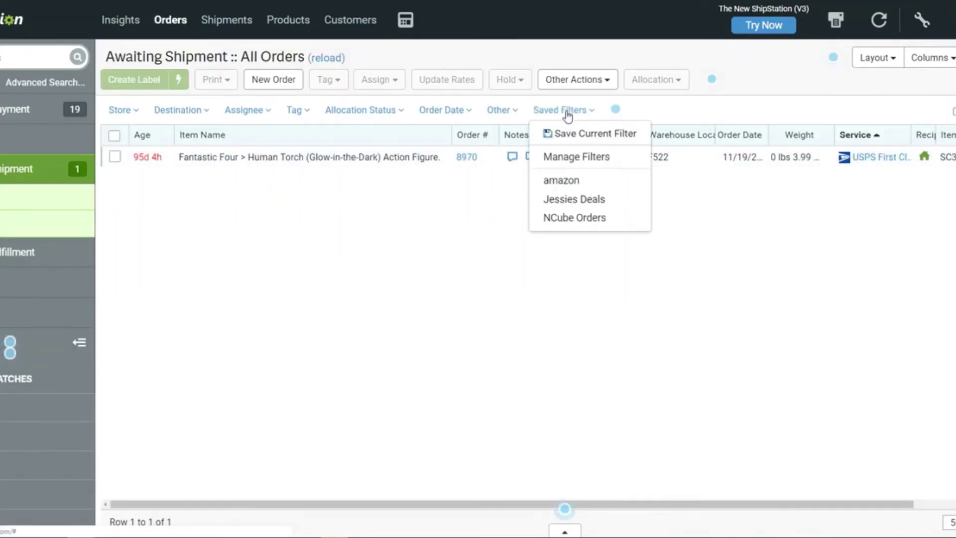
{"action": "left_click", "coordinate": [560, 180]}
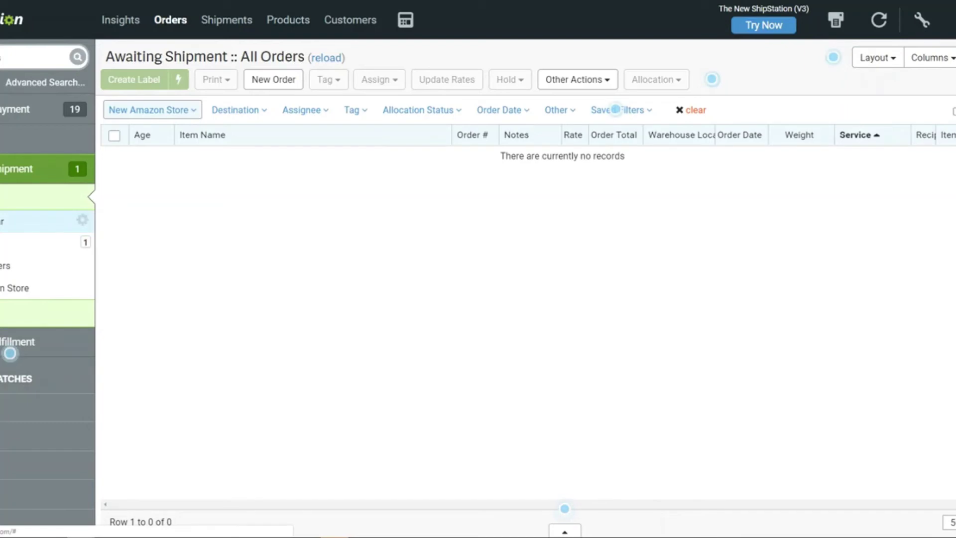
Step: View the awaiting-shipment orders of the Deals Bazaar and DealsHQ stores and return to Deals Bazaar
{"action": "left_click", "coordinate": [2, 221]}
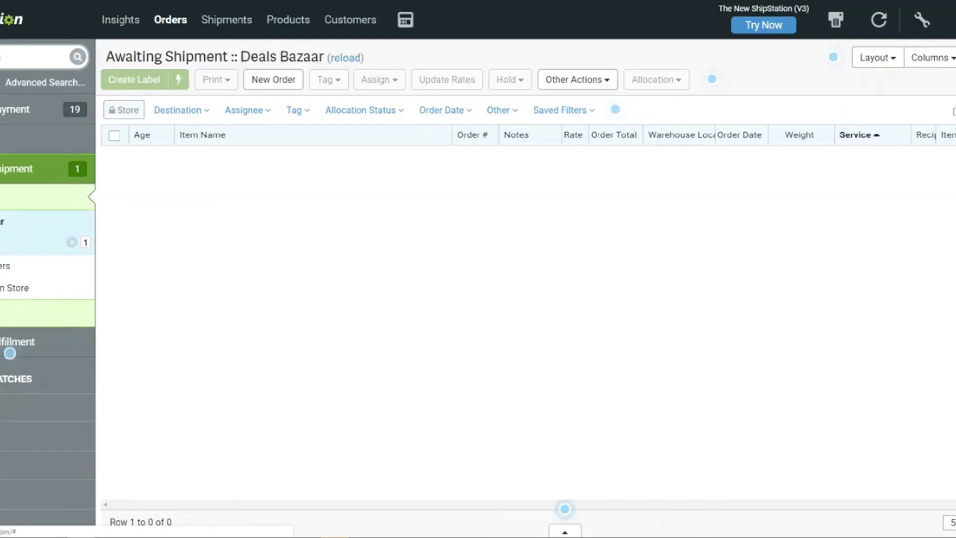
{"action": "left_click", "coordinate": [2, 244]}
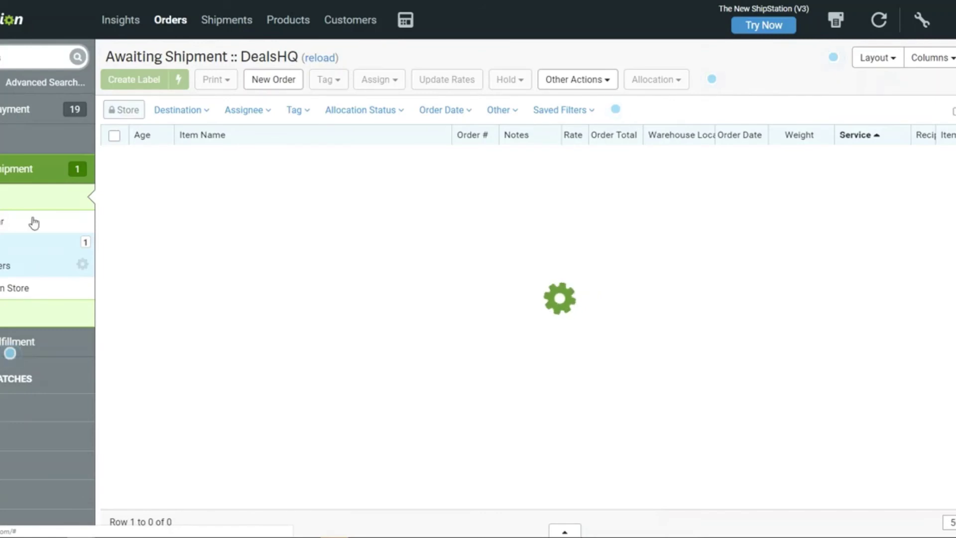
{"action": "left_click", "coordinate": [4, 224]}
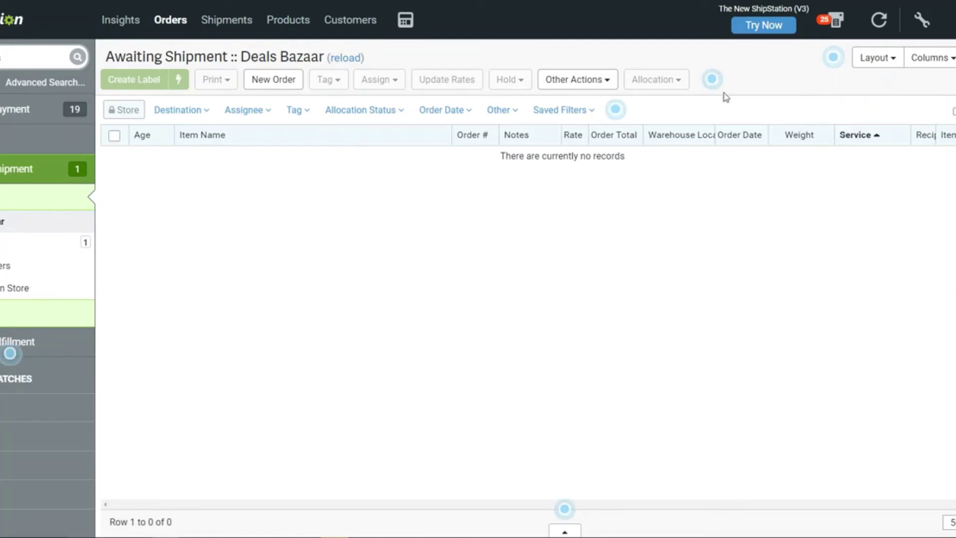
Step: Open the label queue, select only its first batch and preview the batch's order summary in the browser
{"action": "left_click", "coordinate": [836, 24]}
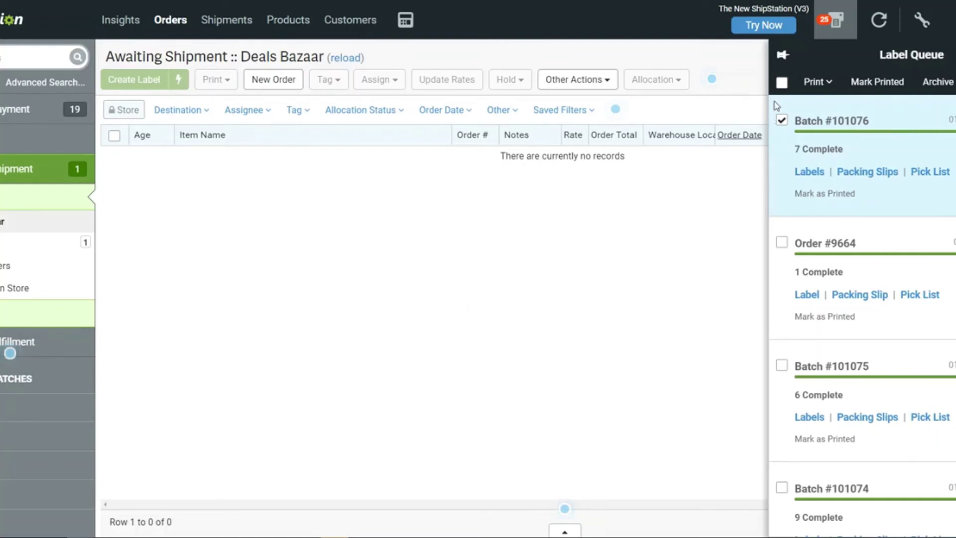
{"action": "left_click", "coordinate": [782, 83]}
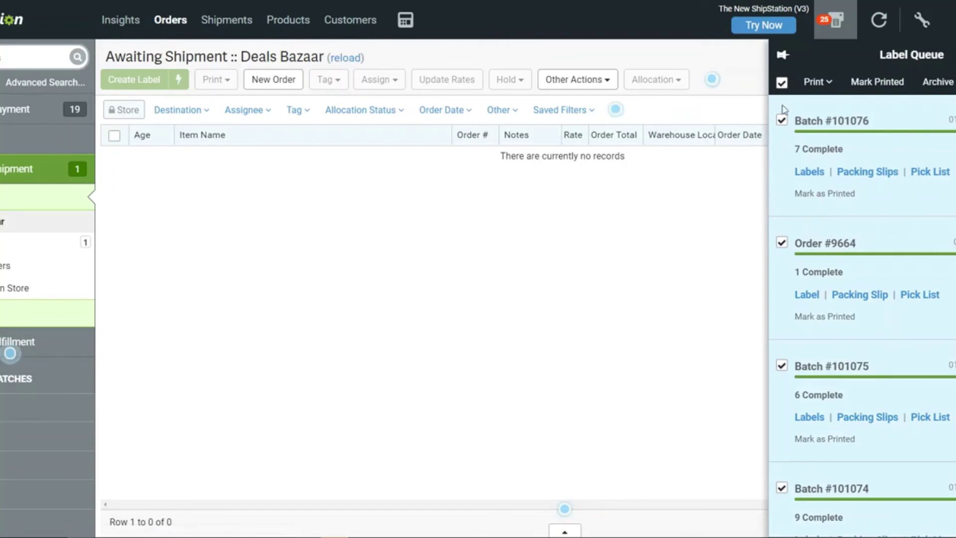
{"action": "left_click", "coordinate": [782, 83]}
{"action": "left_click", "coordinate": [781, 119]}
{"action": "left_click", "coordinate": [817, 81]}
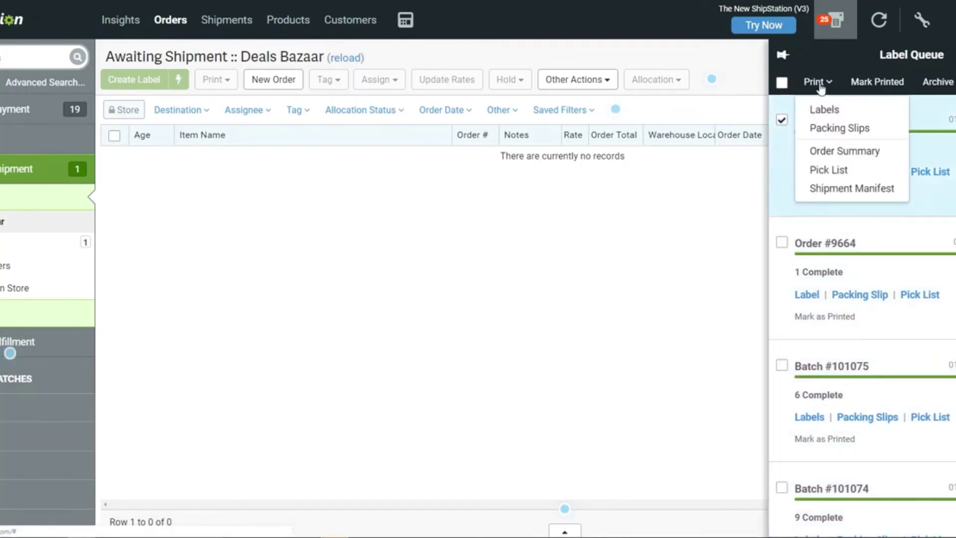
{"action": "left_click", "coordinate": [828, 153]}
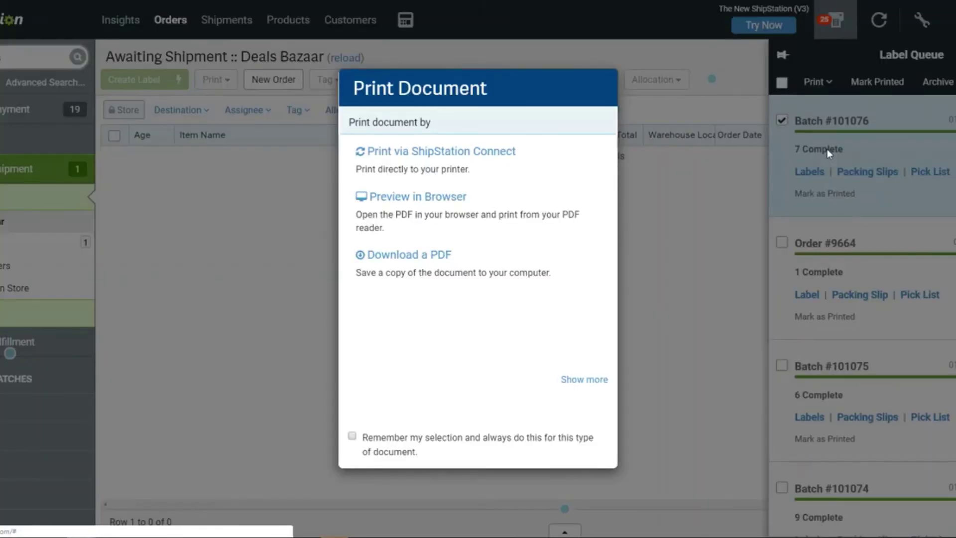
{"action": "left_click", "coordinate": [382, 212]}
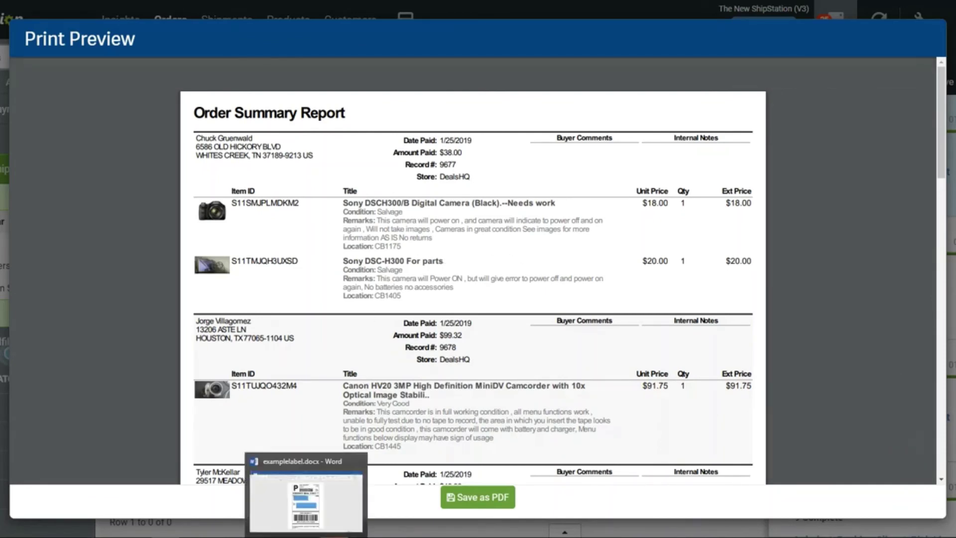
Step: Switch to Word to examine the sample shipping label in examplelabel.docx and return to ShipStation's order summary preview
{"action": "left_click", "coordinate": [305, 502]}
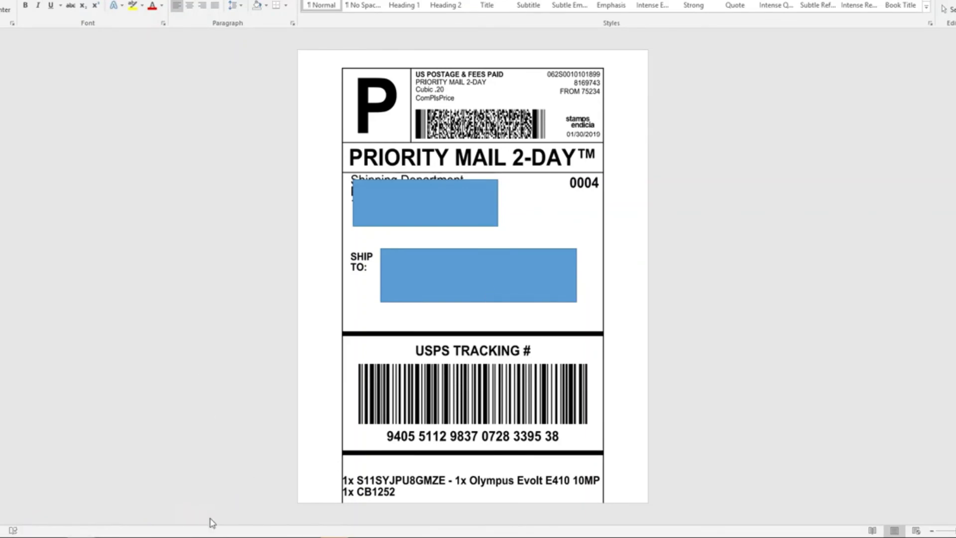
{"action": "mouse_move", "coordinate": [102, 535]}
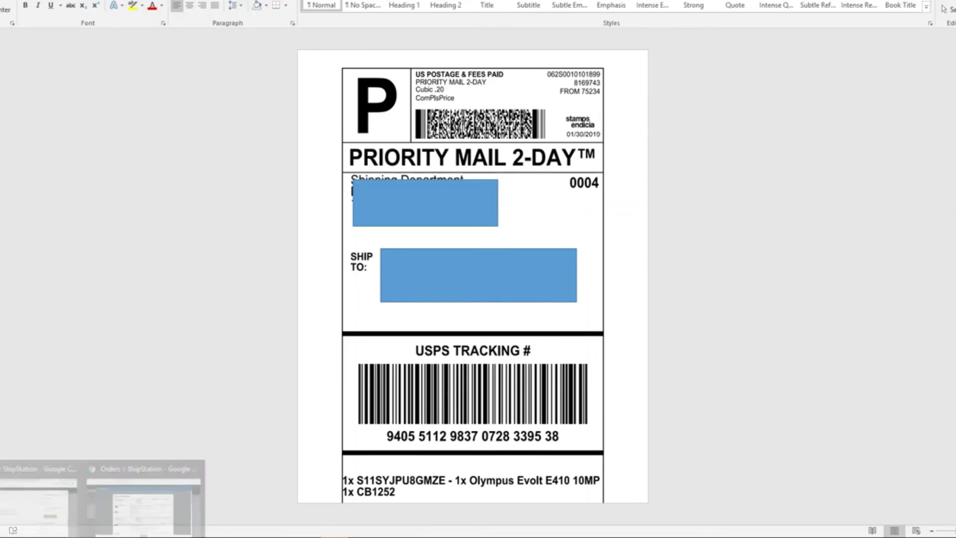
{"action": "left_click", "coordinate": [143, 498]}
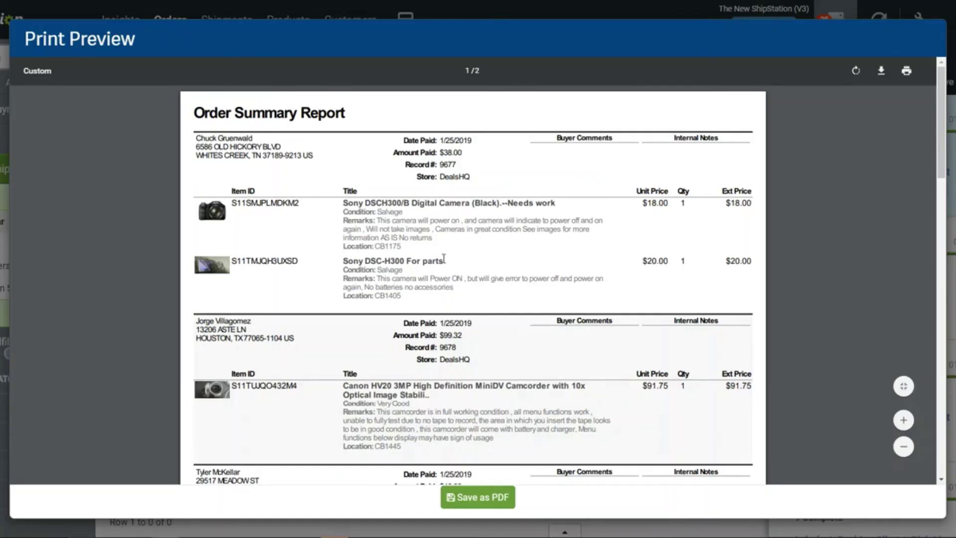